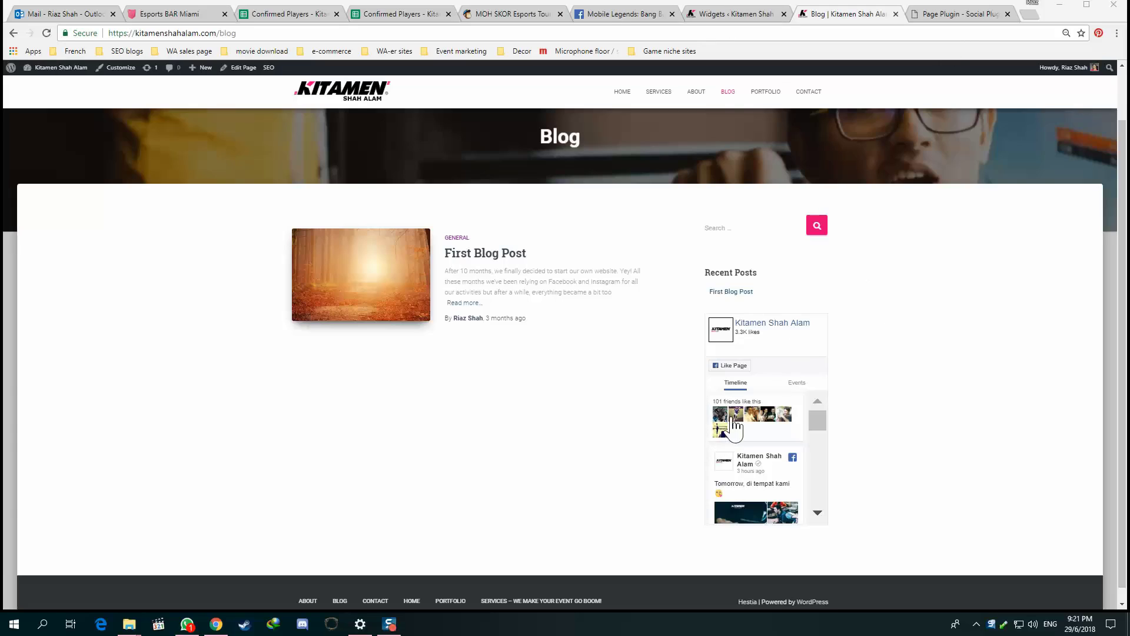
Step: Switch to the Page Plugin page and search the web for "facebook page plugin" from there
click(952, 16)
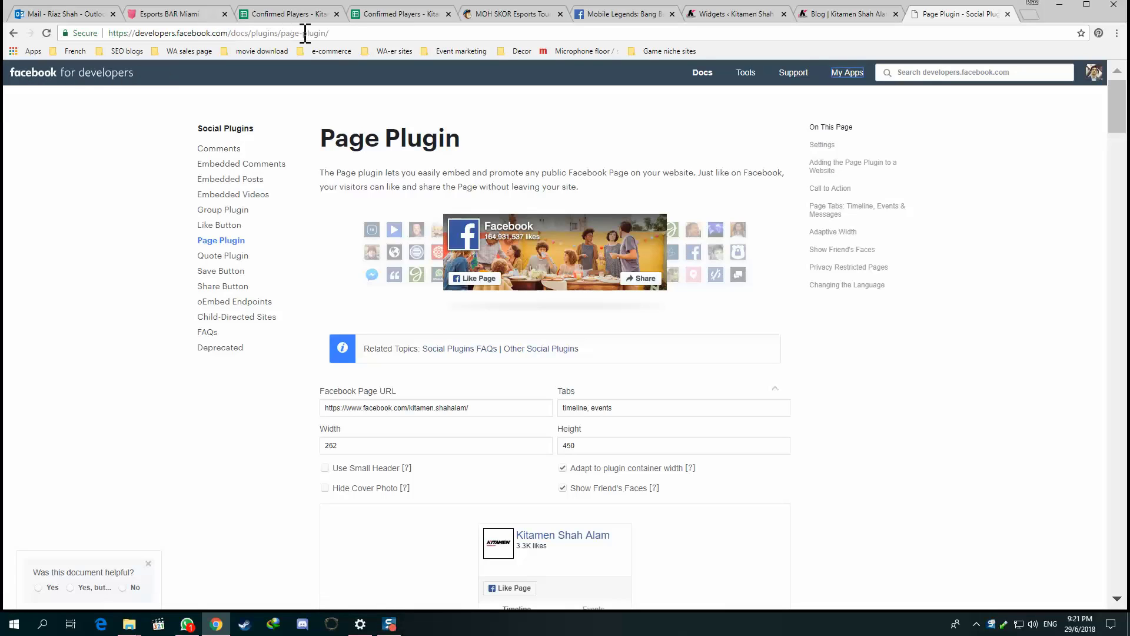
click(275, 33)
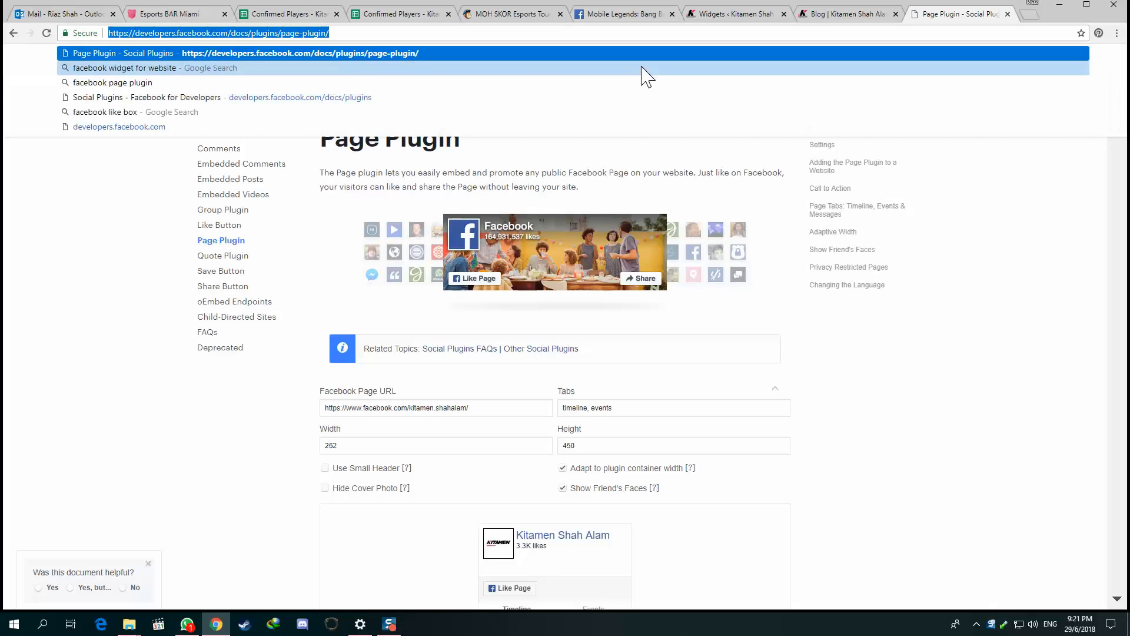
text(face)
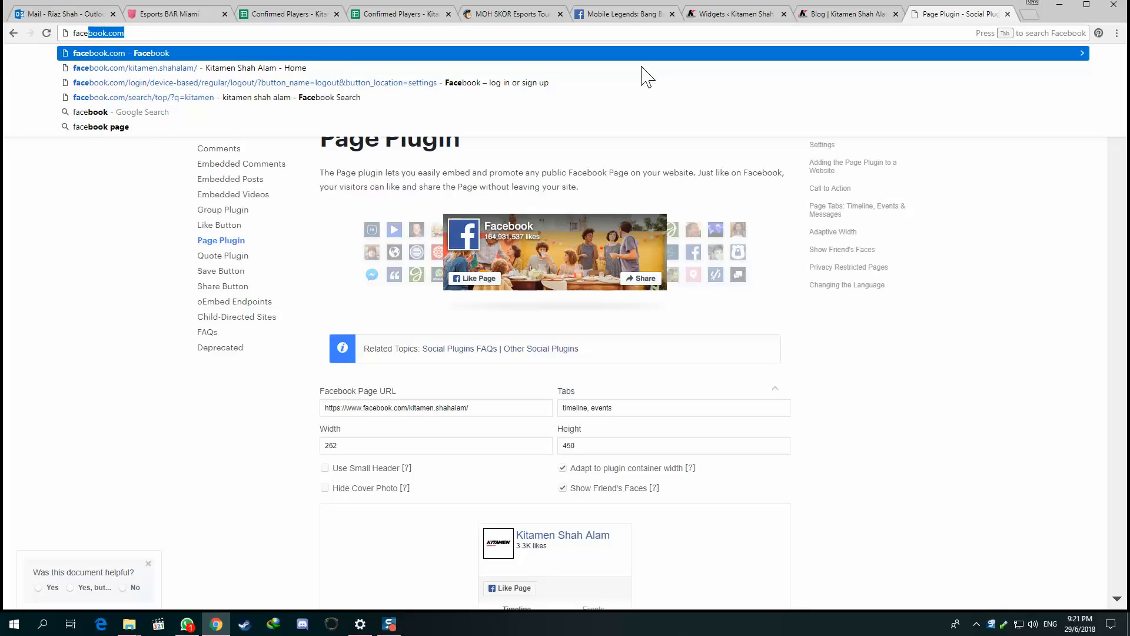
text(bookp)
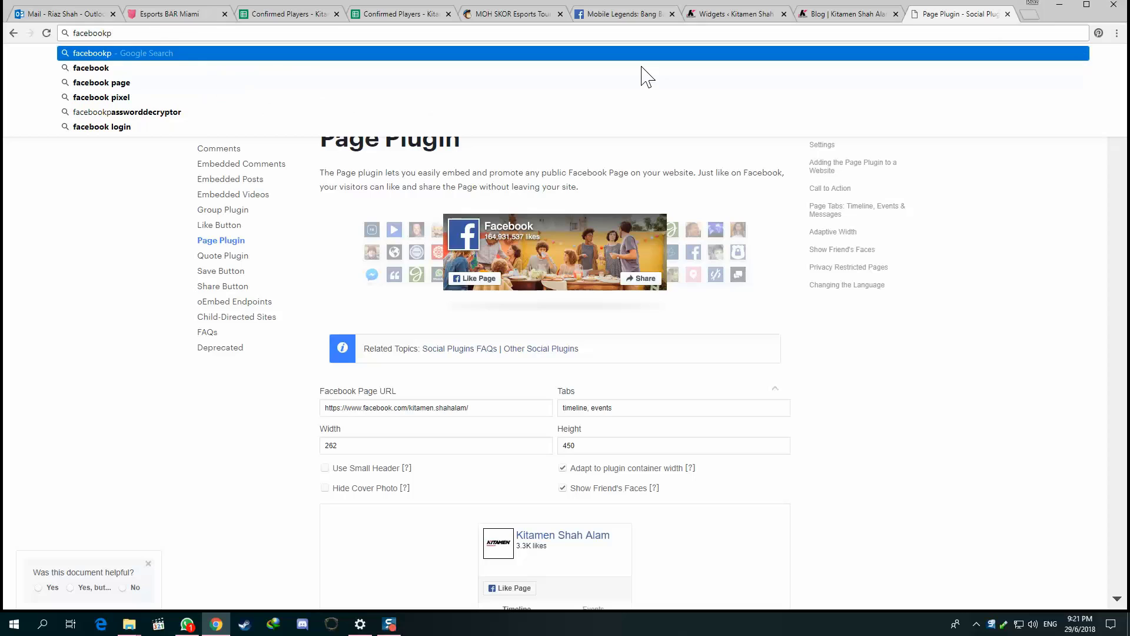
key(BackSpace)
text(page)
key(Return)
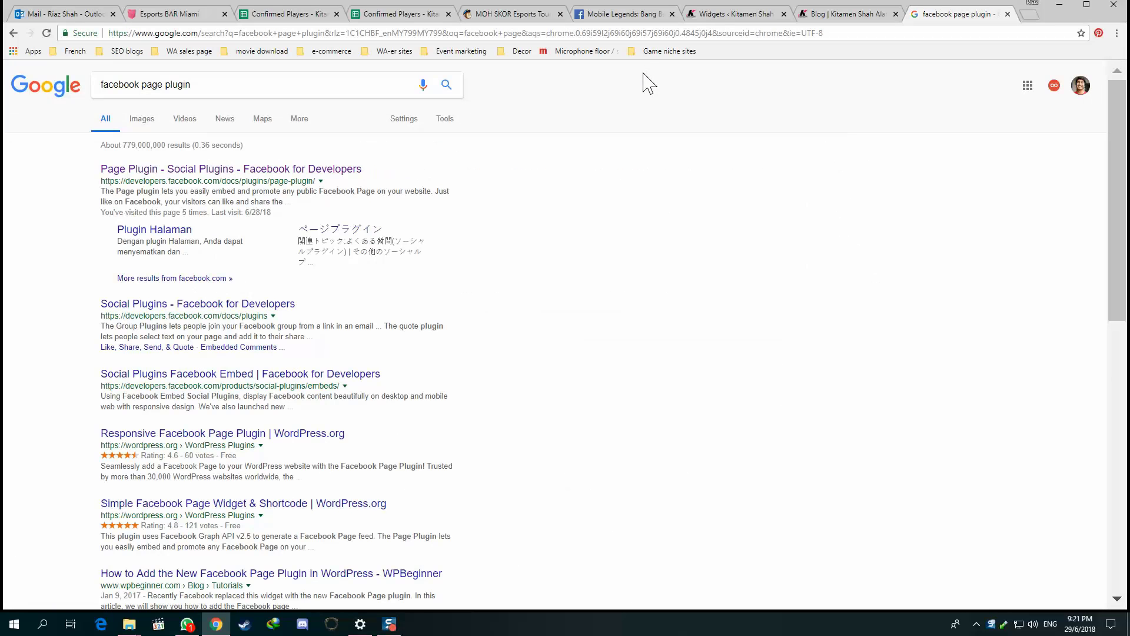
Step: Open the Facebook for Developers Page Plugin result and look over its configuration fields and preview
click(312, 171)
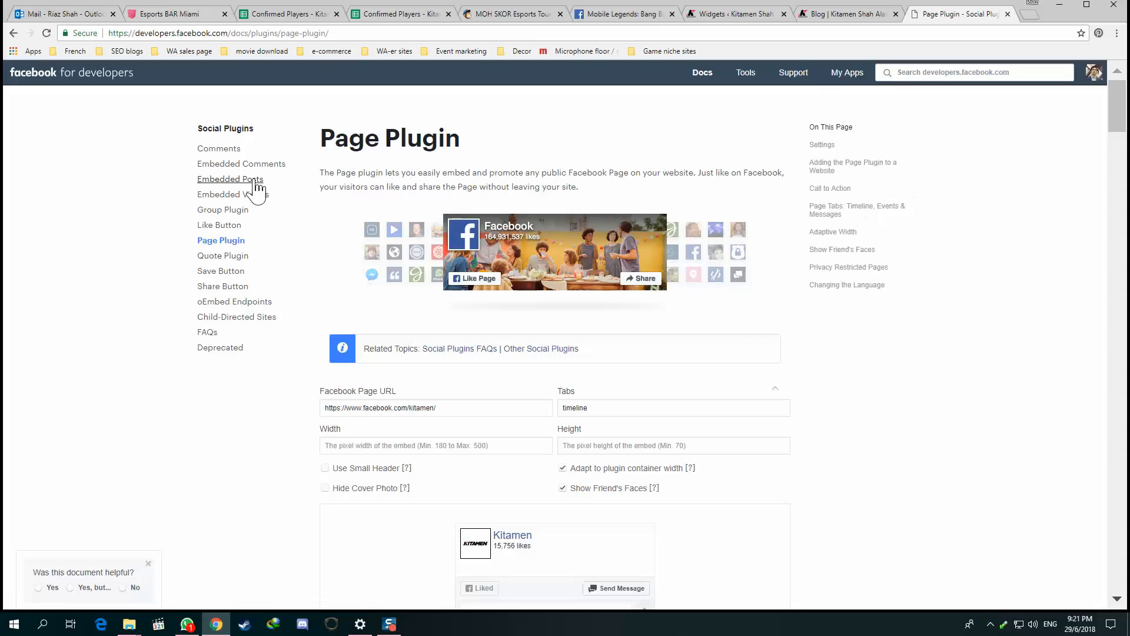
scroll(789, 225, down, 4)
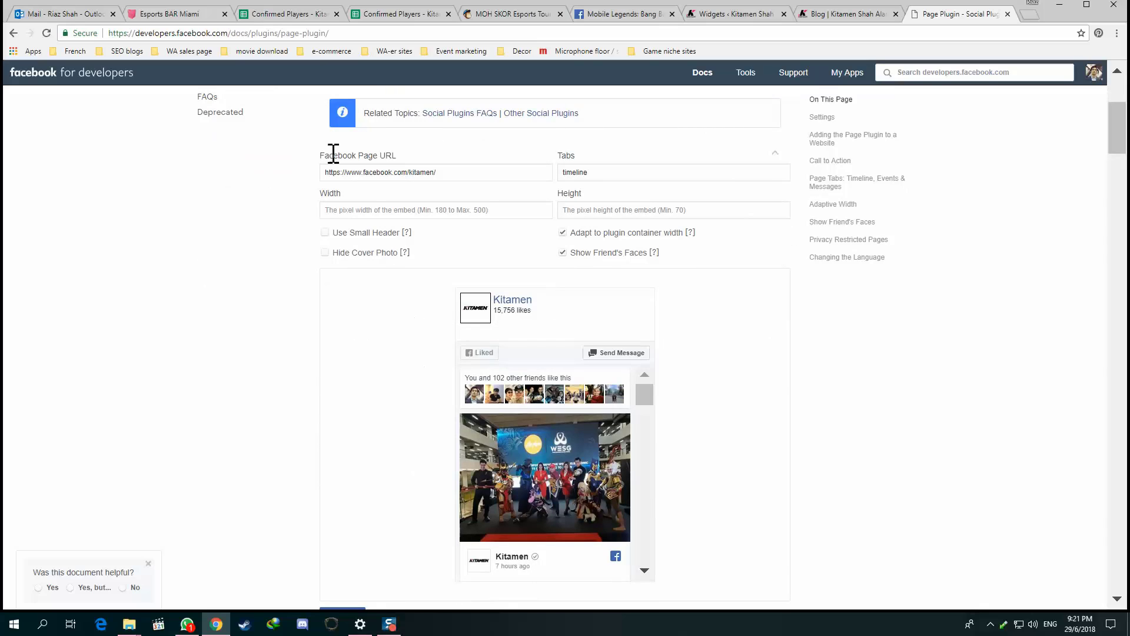
scroll(447, 589, down, 2)
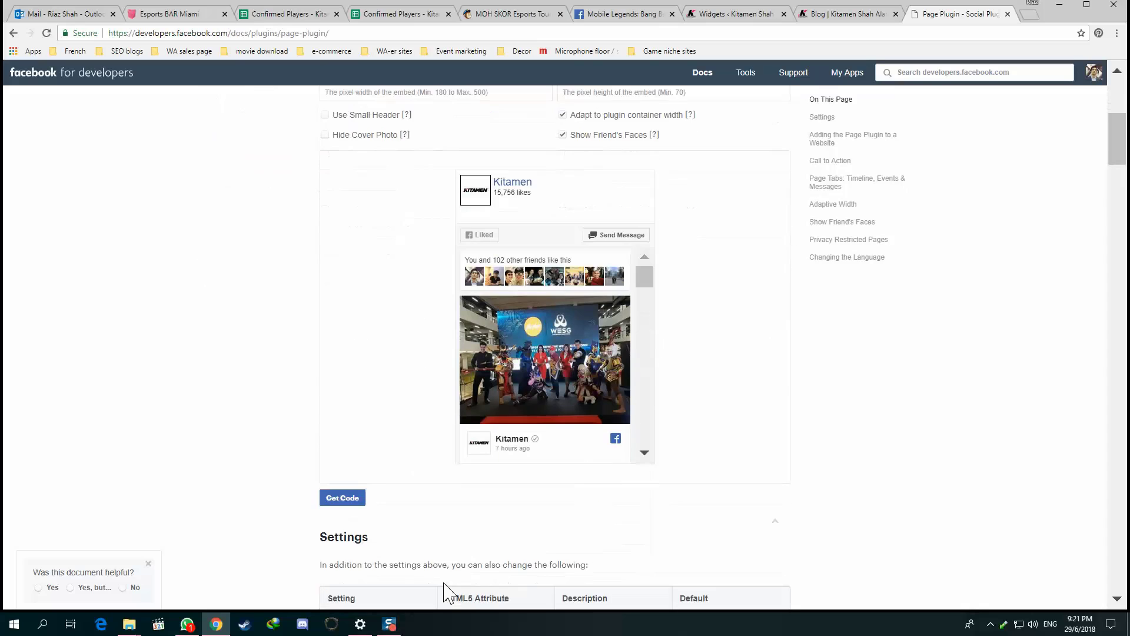
scroll(320, 184, up, 1)
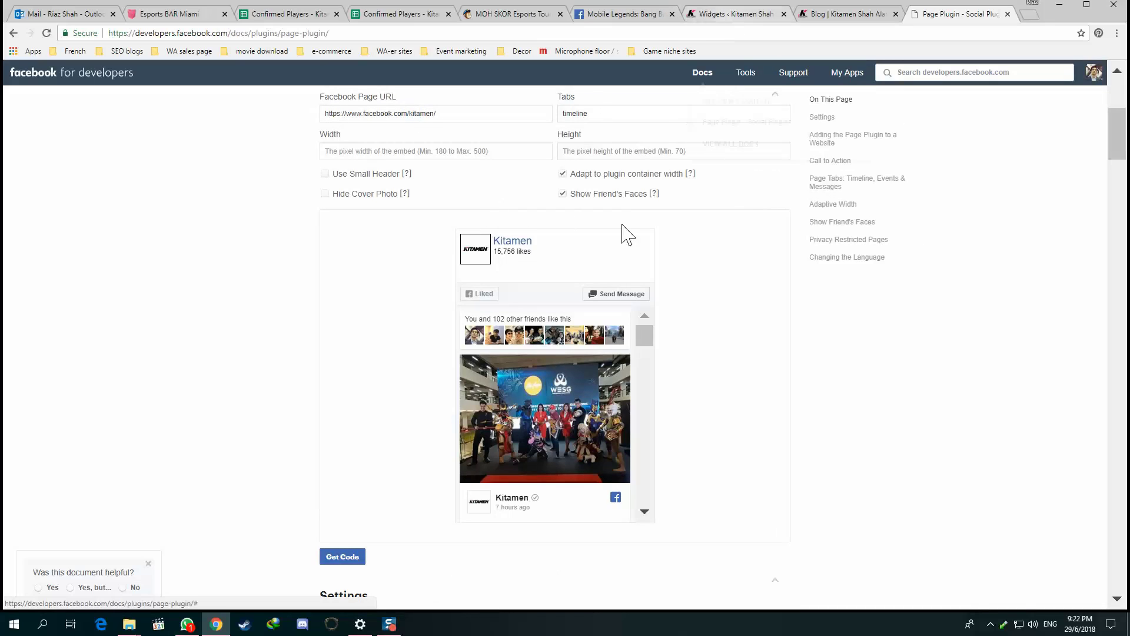
scroll(412, 247, up, 2)
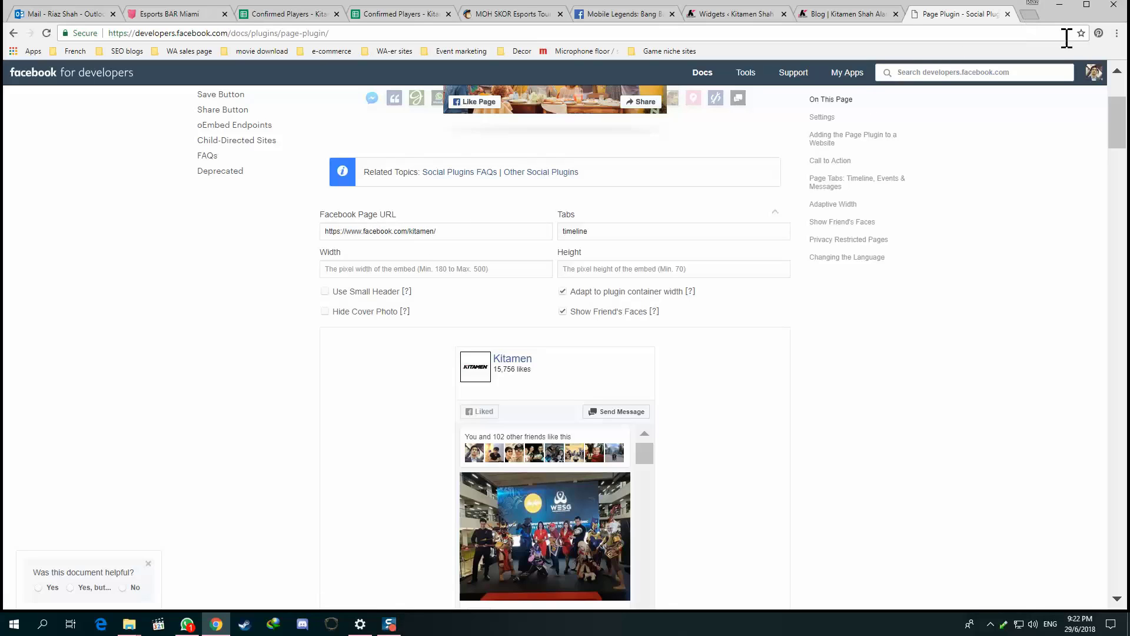
Step: Open the Kitamen Shah Alam Facebook page in a new browser tab
key(ctrl+t)
text(facebook.com)
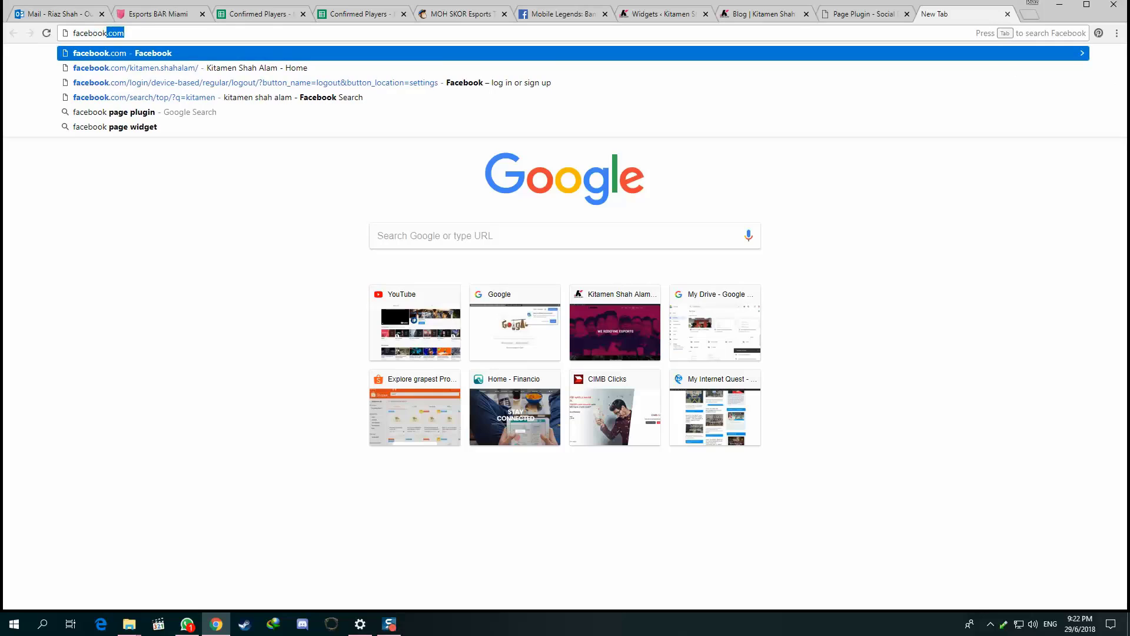
key(Down)
key(ctrl+v)
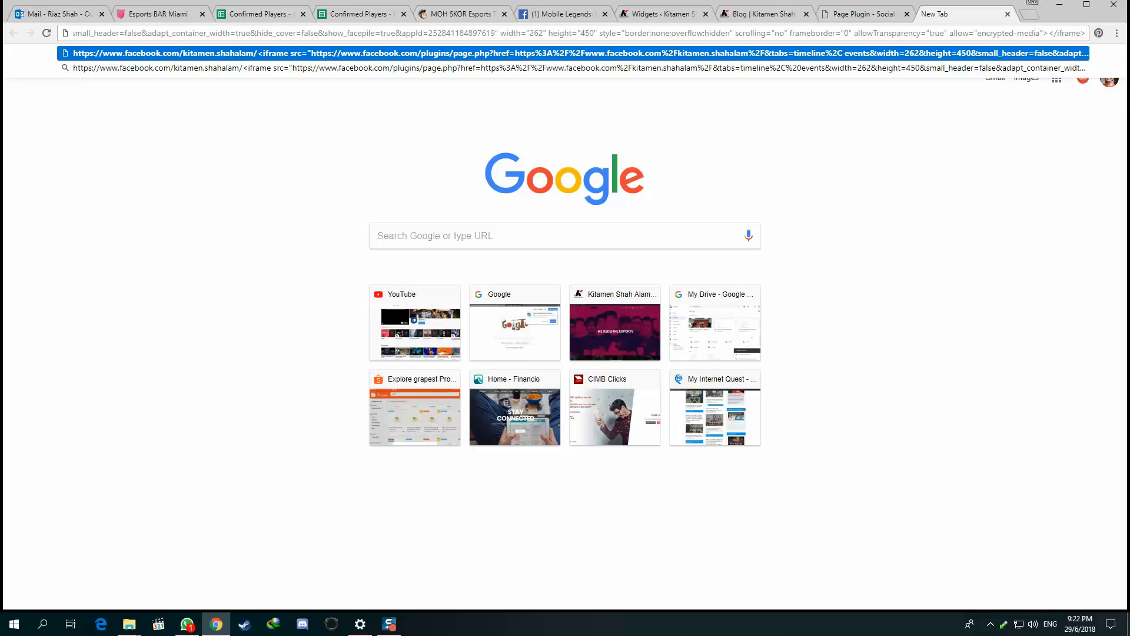
key(ctrl+a)
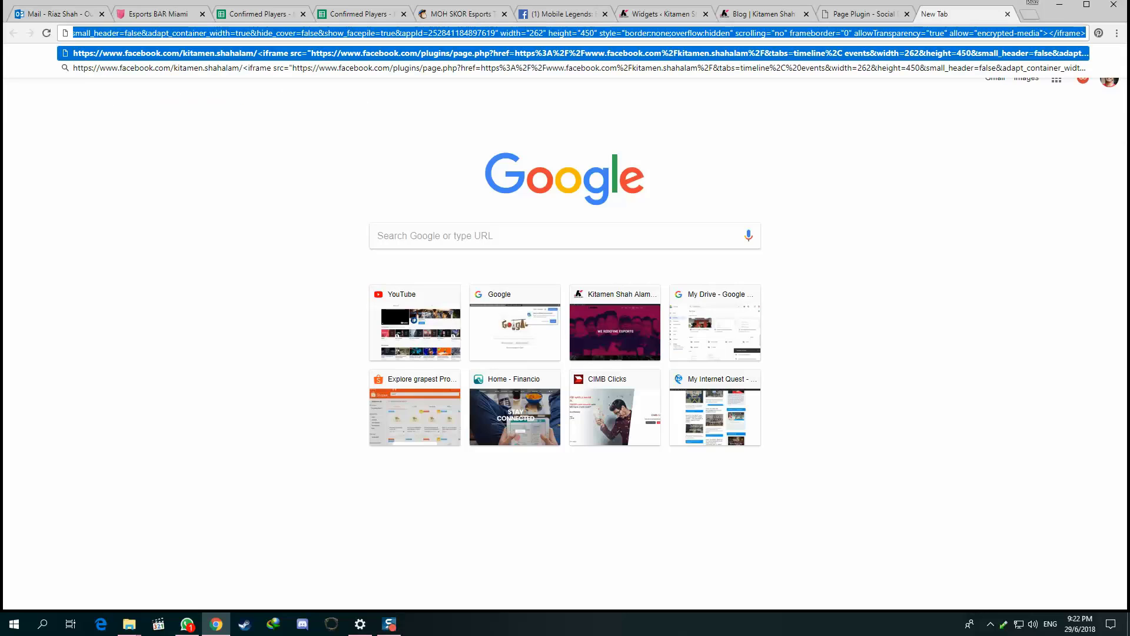
text(facebook.com)
key(Down)
key(Return)
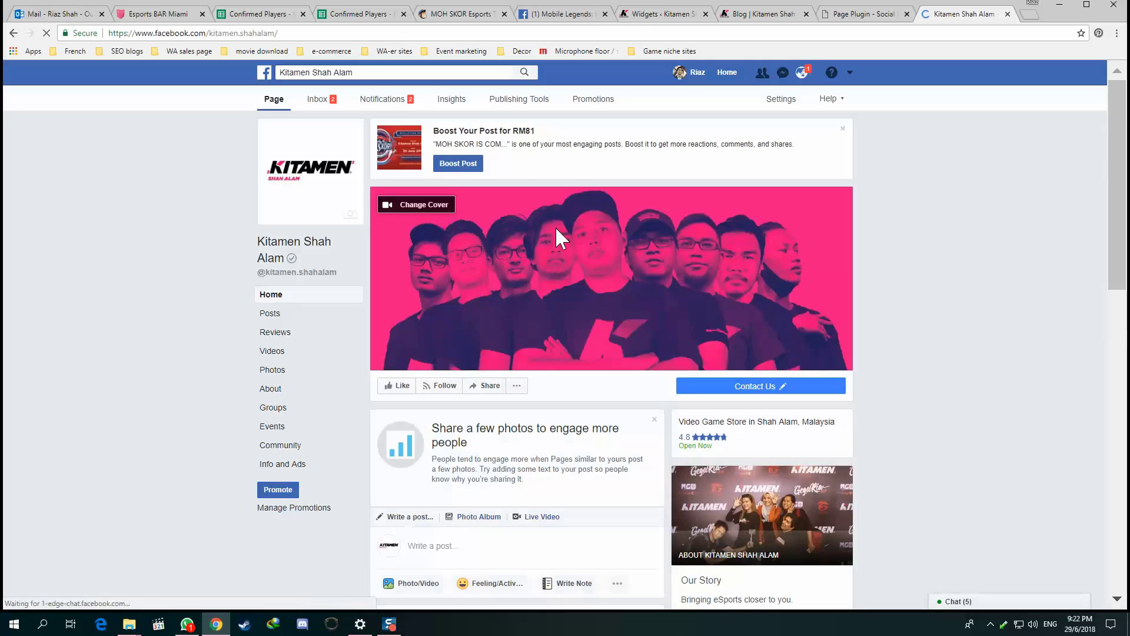
click(177, 33)
key(ctrl+c)
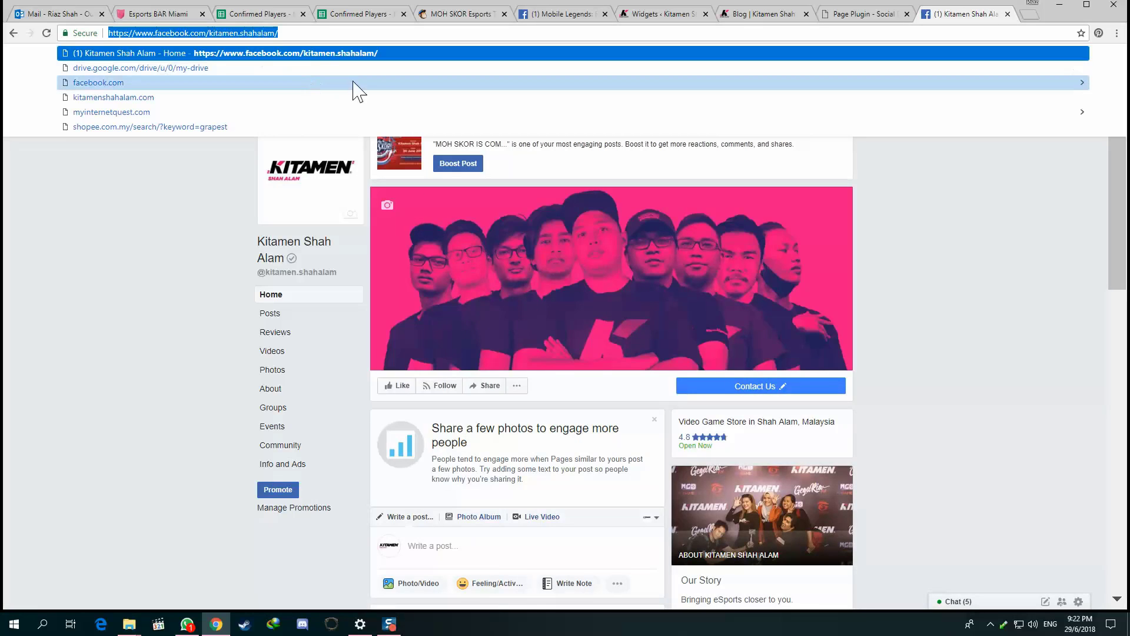
click(872, 13)
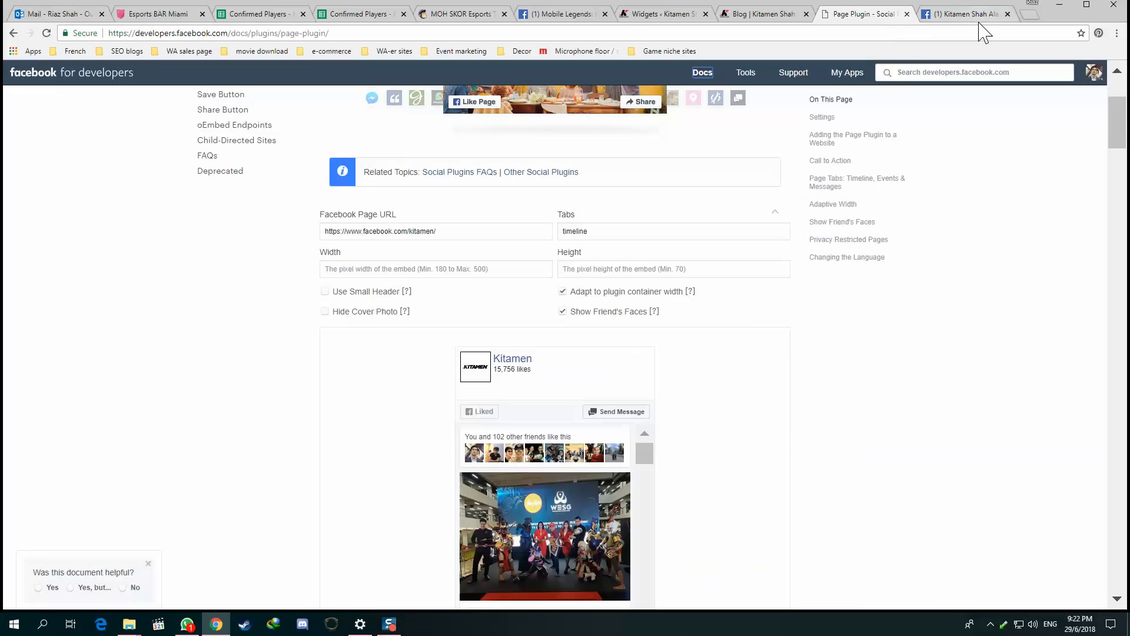
click(449, 232)
right_click(448, 231)
click(437, 232)
triple_click(436, 231)
right_click(437, 231)
click(470, 269)
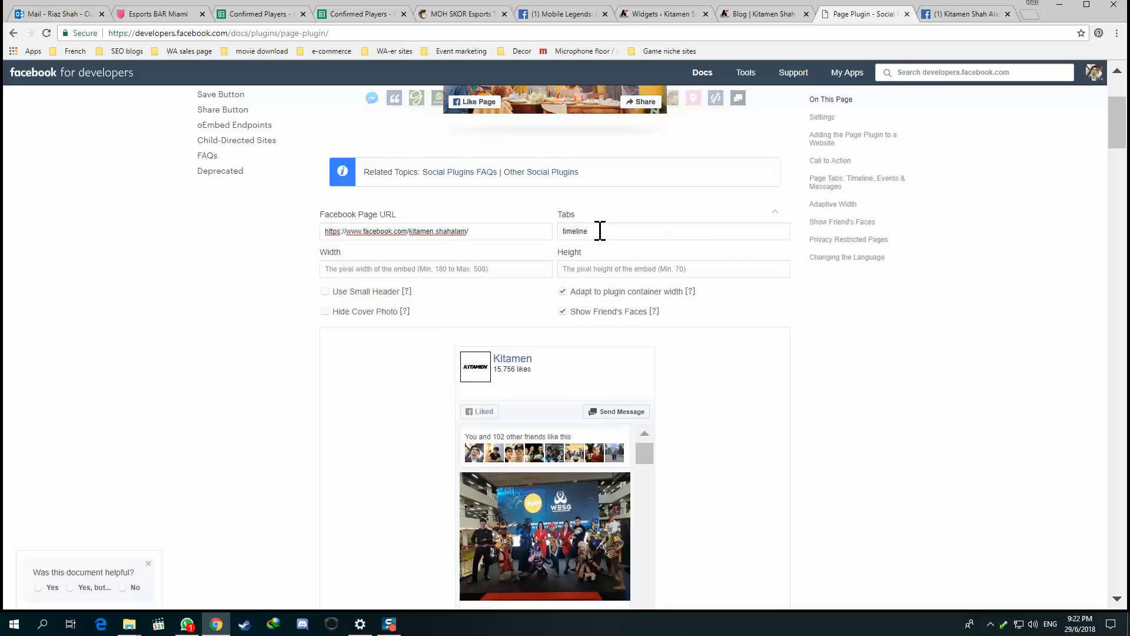
Step: Set the plugin's tabs to "timeline, events" and view the Events content in the preview
double_click(600, 230)
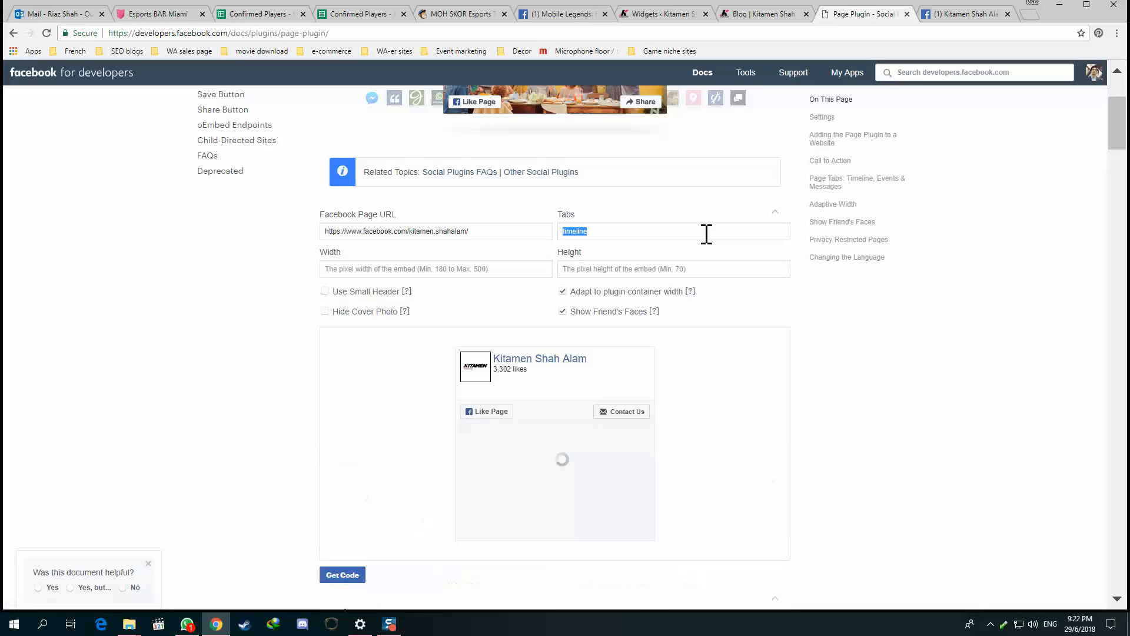
key(BackSpace)
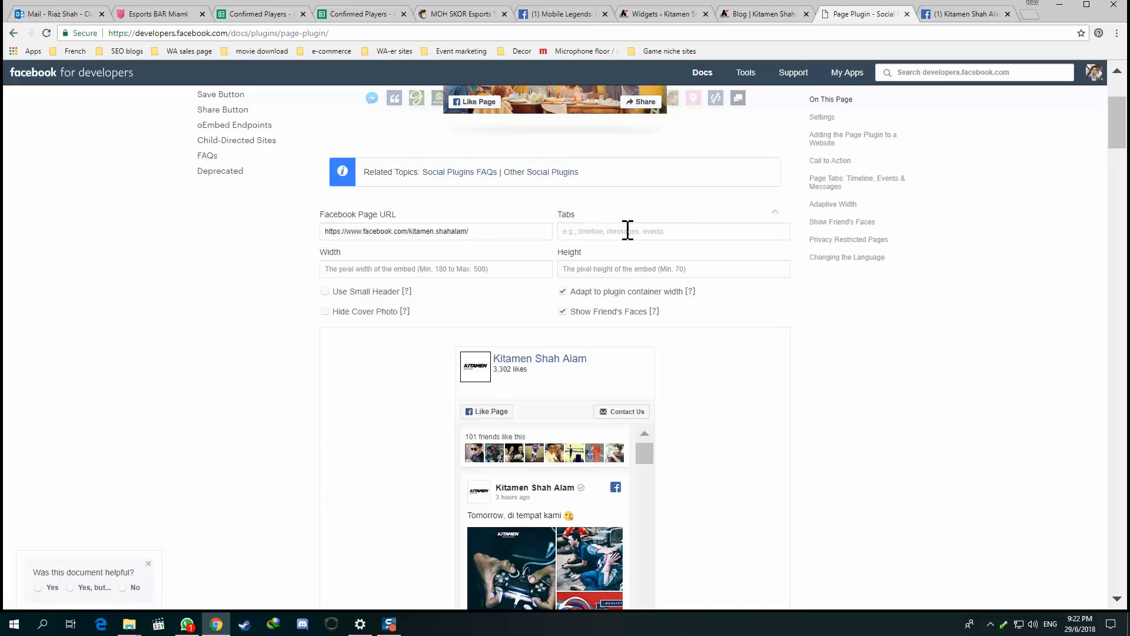
text(timeline, events)
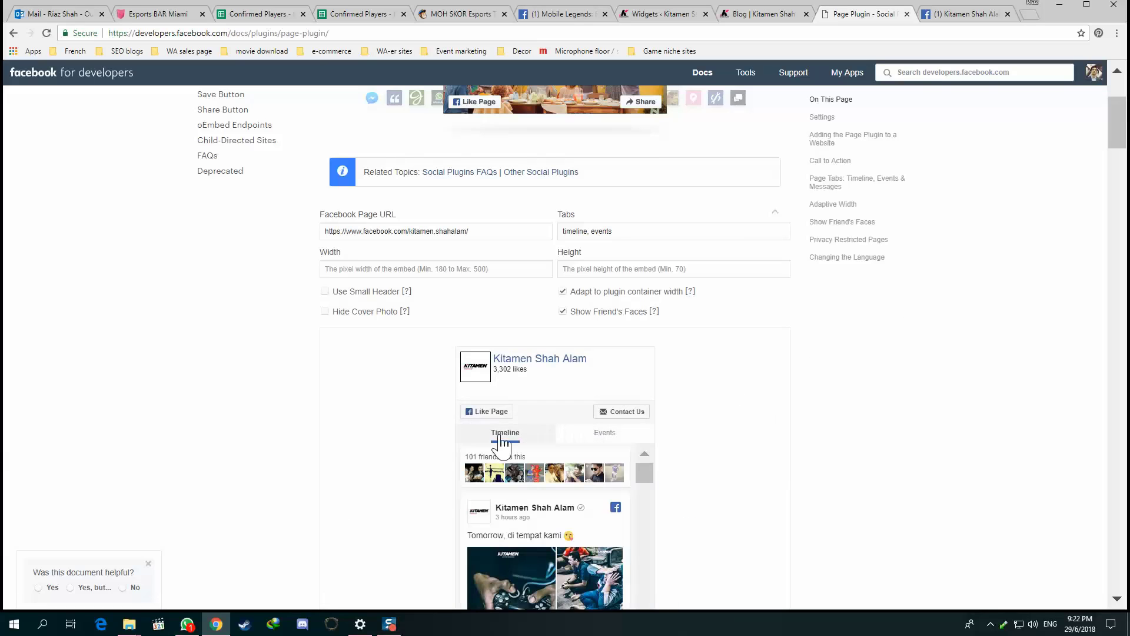
scroll(758, 421, down, 1)
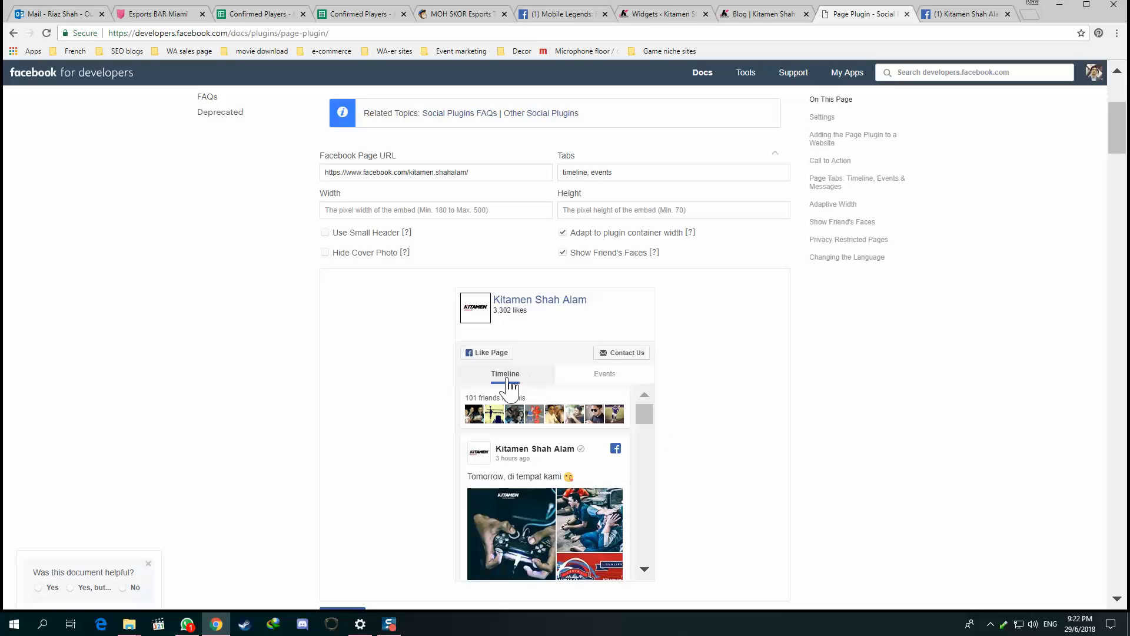
click(610, 377)
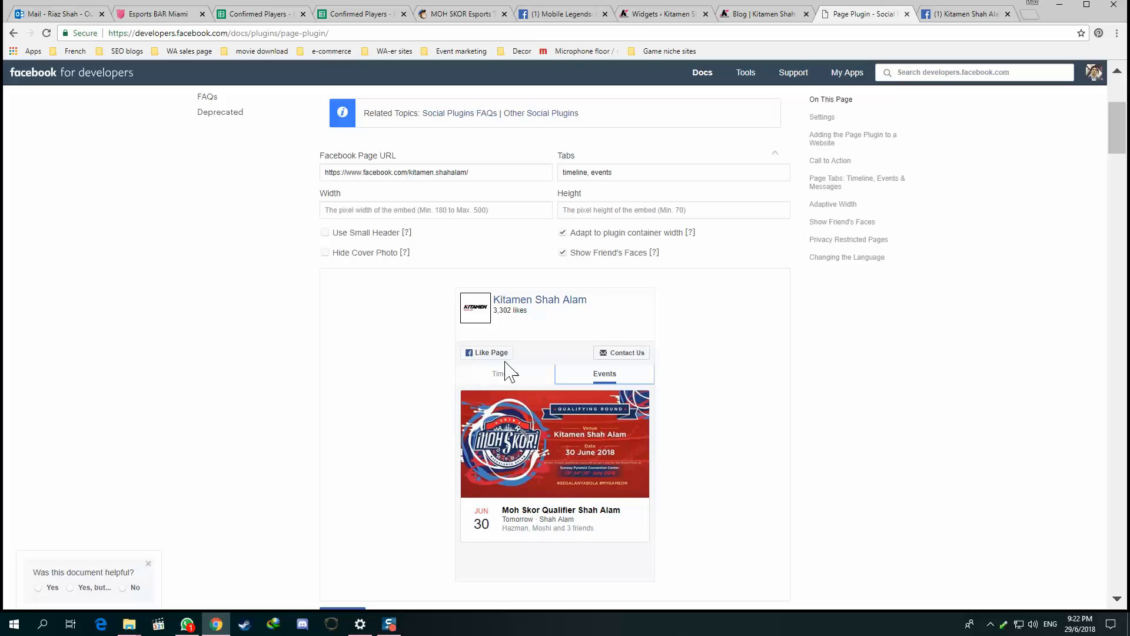
scroll(428, 259, up, 1)
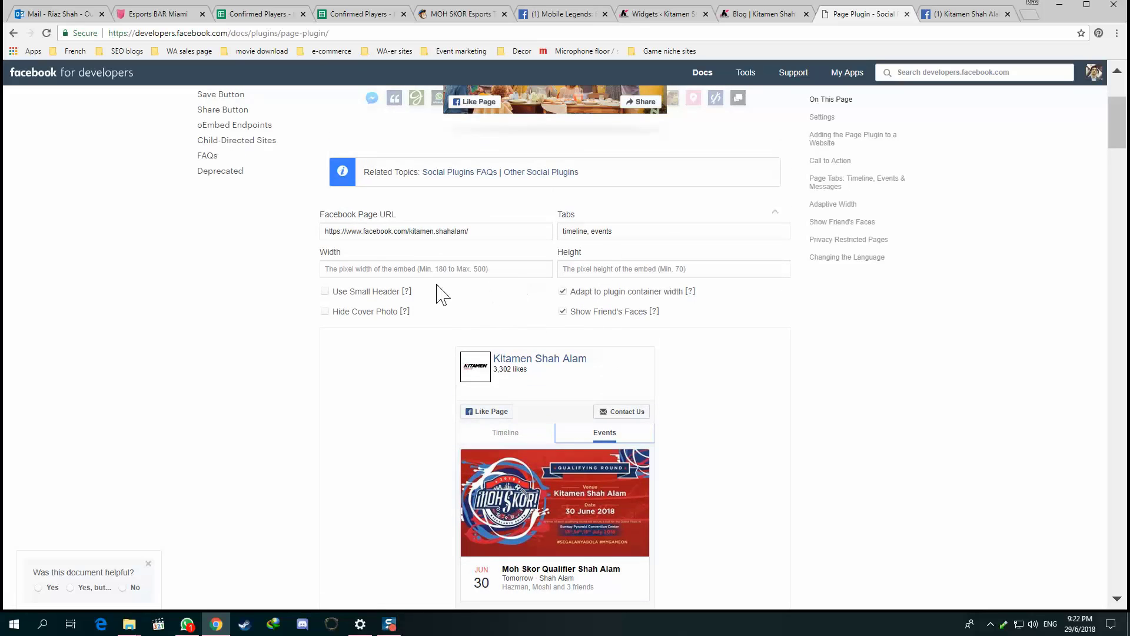
Step: Generate the plugin's embed code and copy the whole IFrame version
scroll(709, 362, down, 2)
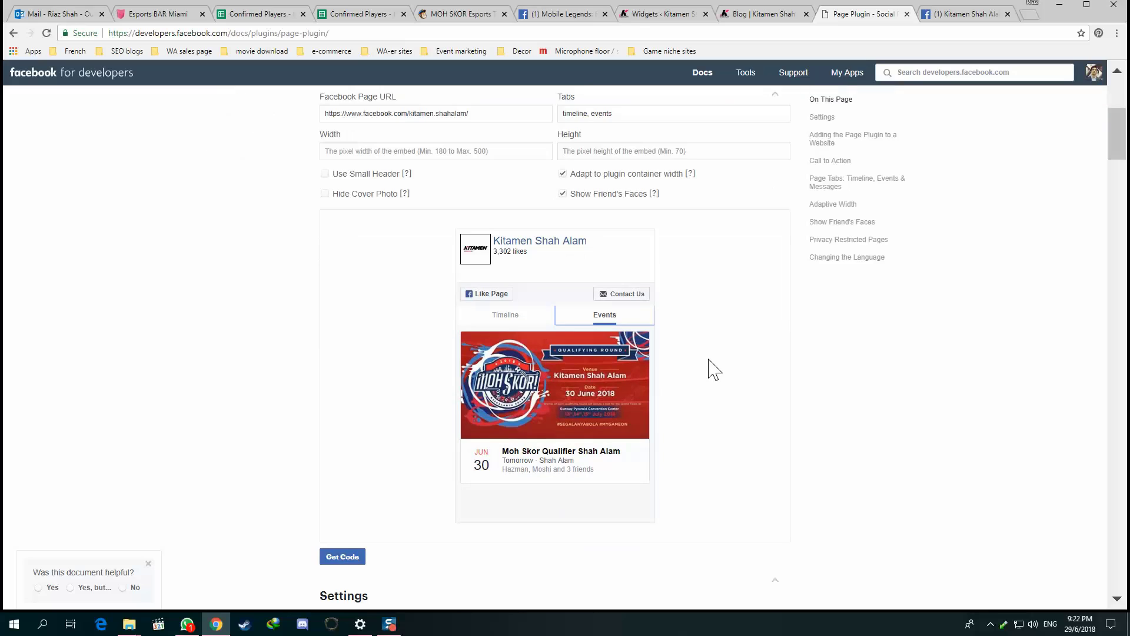
click(330, 553)
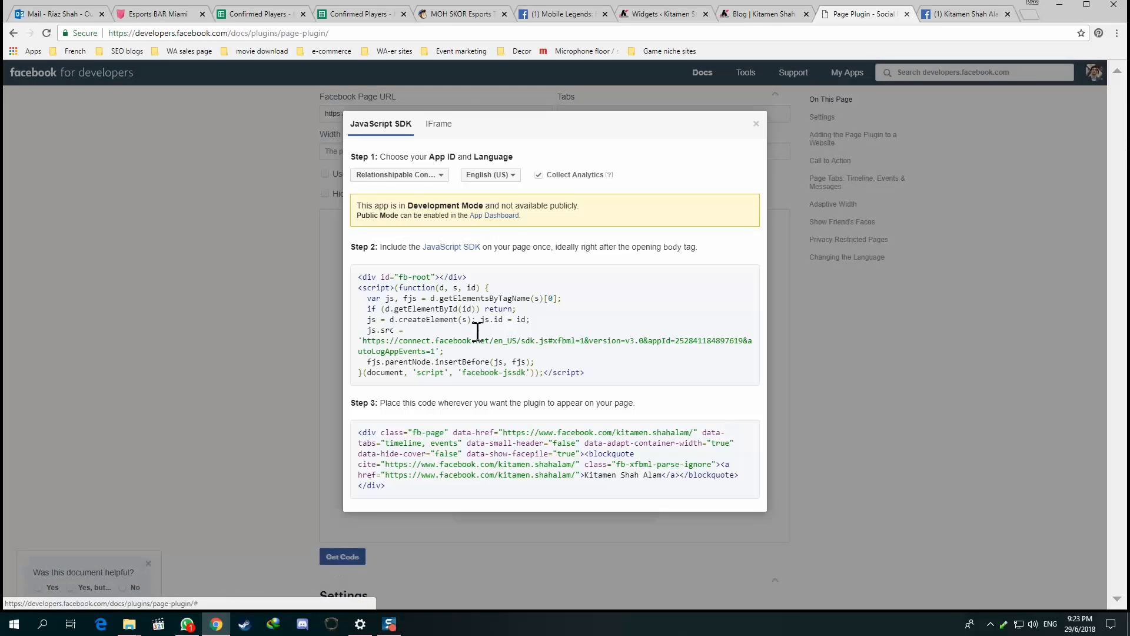
click(439, 125)
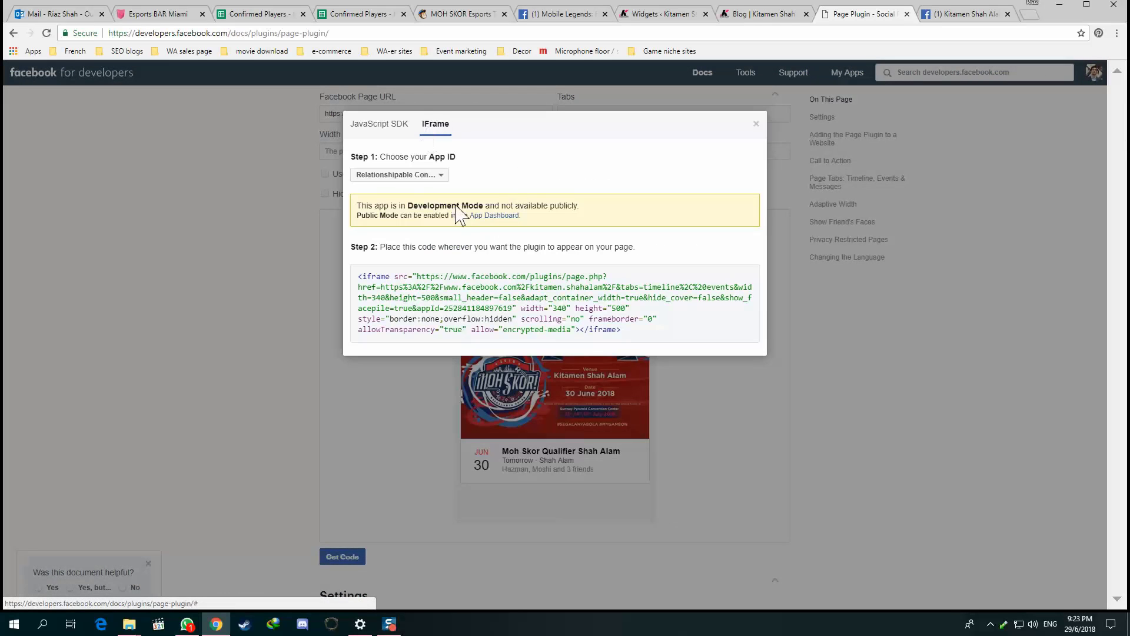
click(483, 300)
right_click(499, 286)
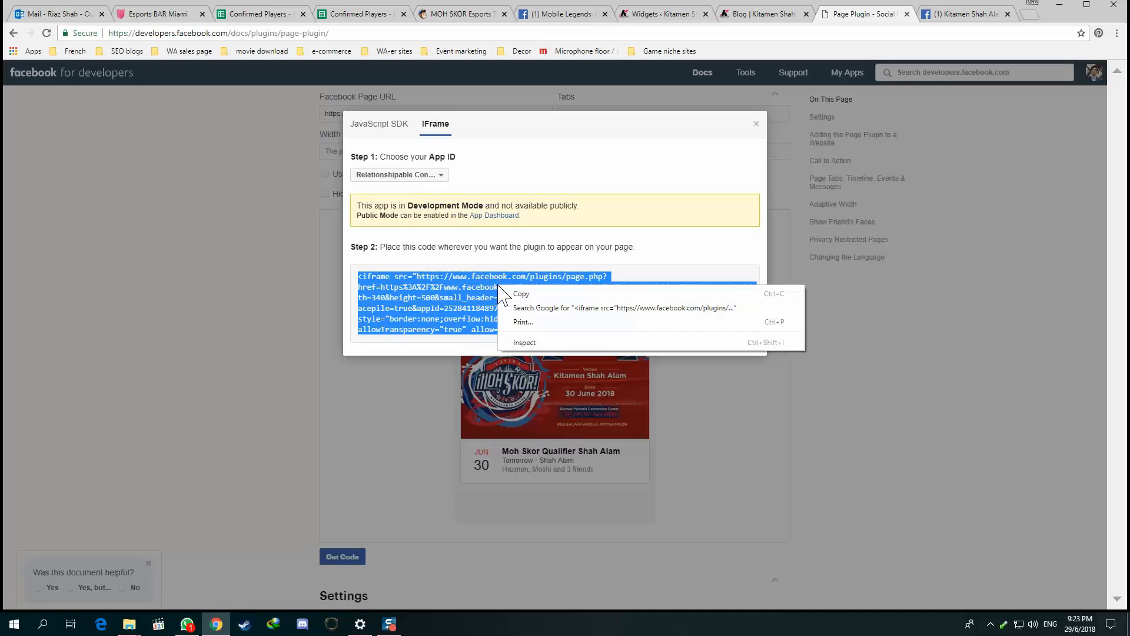
click(519, 293)
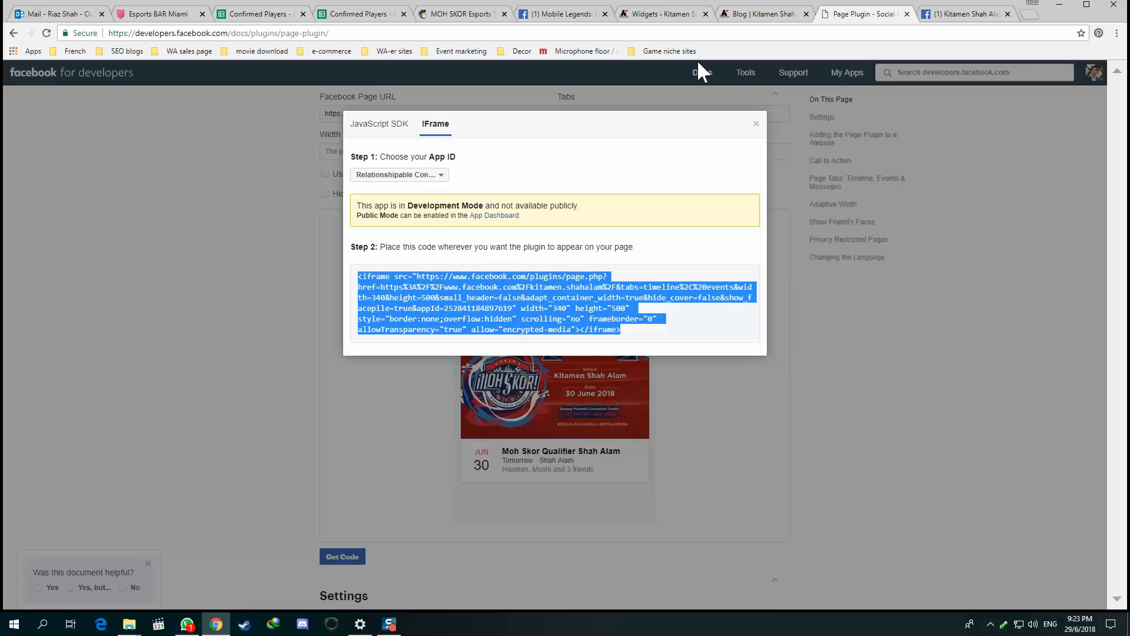
Step: Switch to the WordPress Widgets page and add a Text widget below Recent Posts in the Sidebar area
click(671, 17)
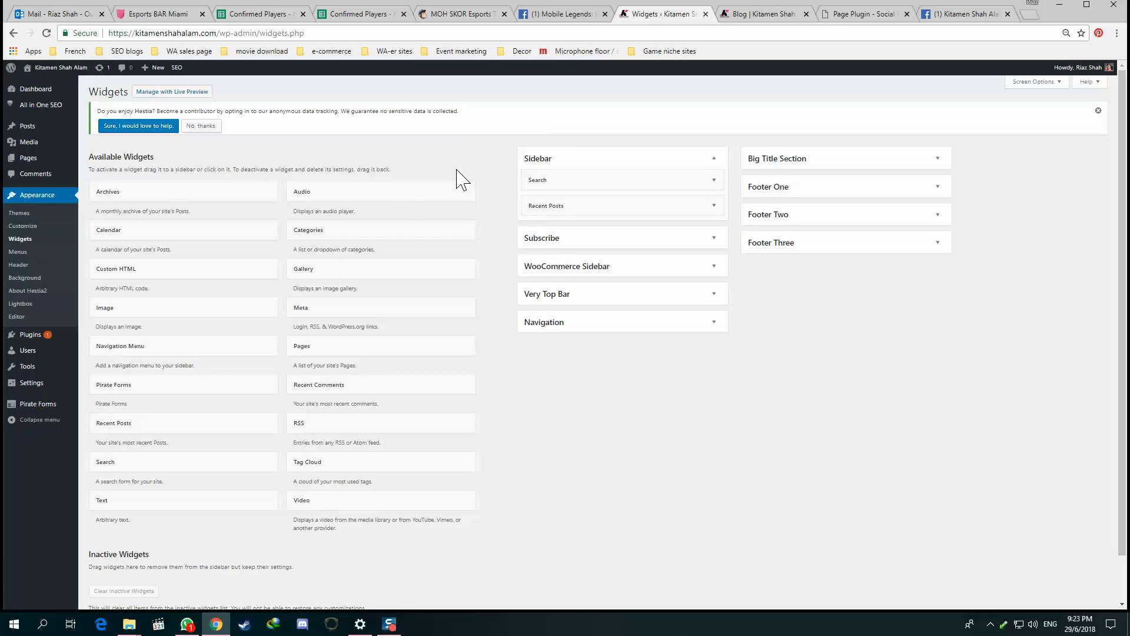
drag(166, 506, 596, 234)
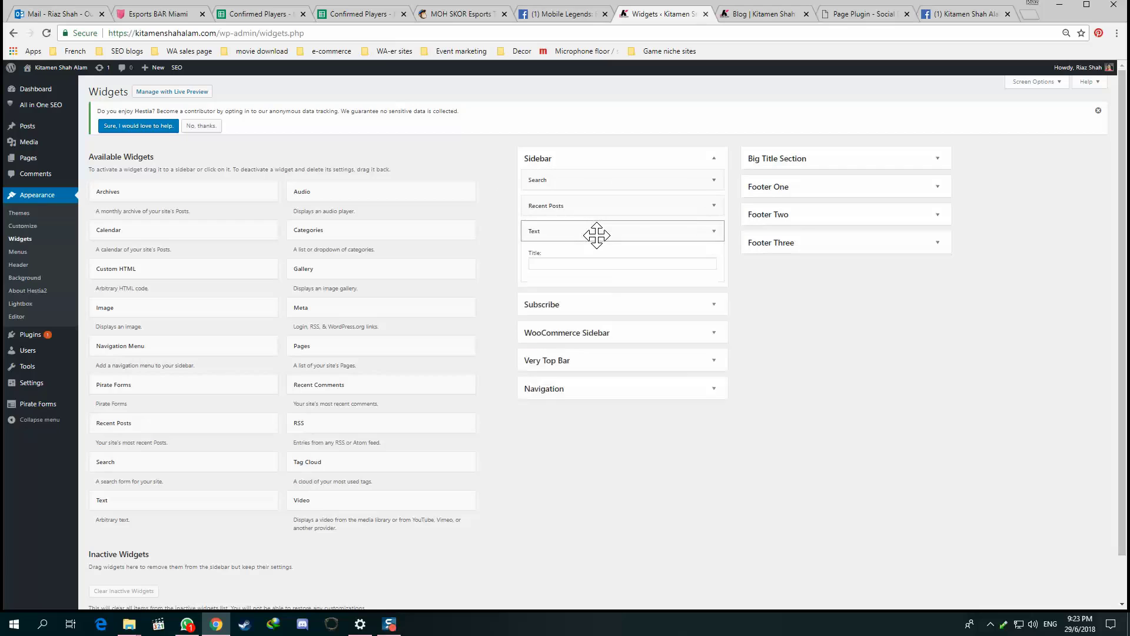
right_click(599, 332)
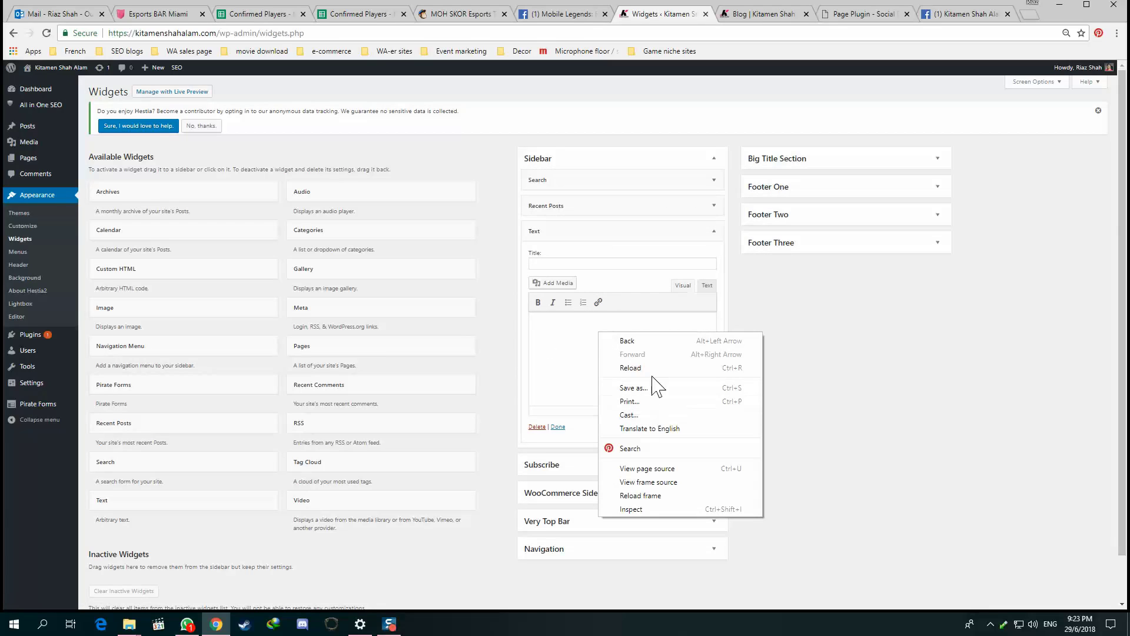
right_click(575, 344)
right_click(573, 343)
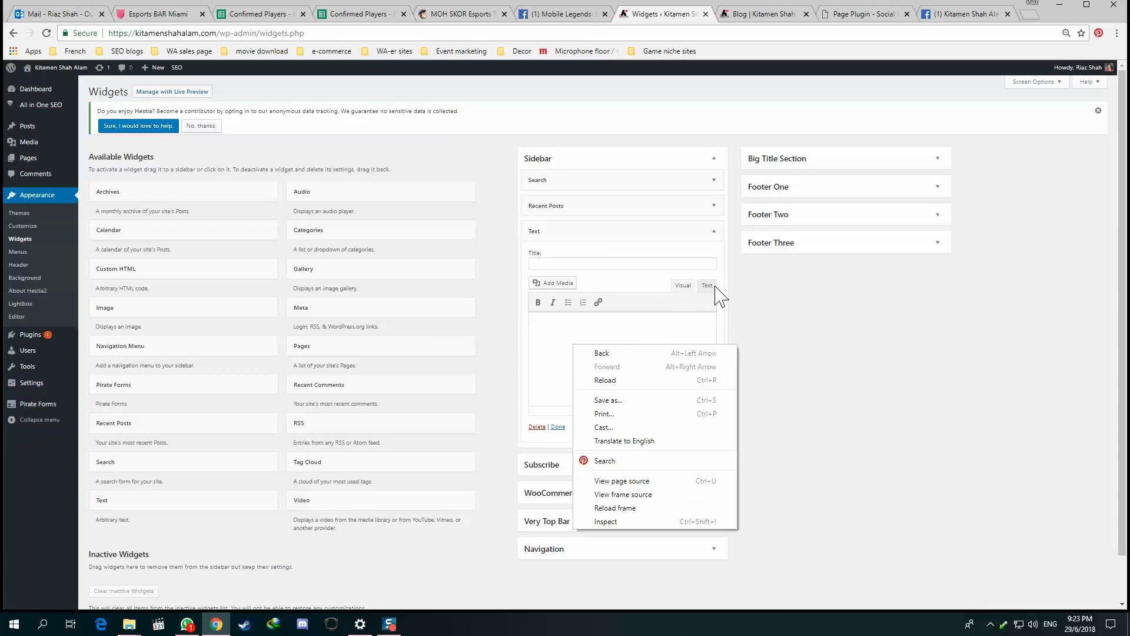
Step: Paste the copied iframe code into the new Text widget in Text mode and save the widget
click(709, 287)
right_click(655, 348)
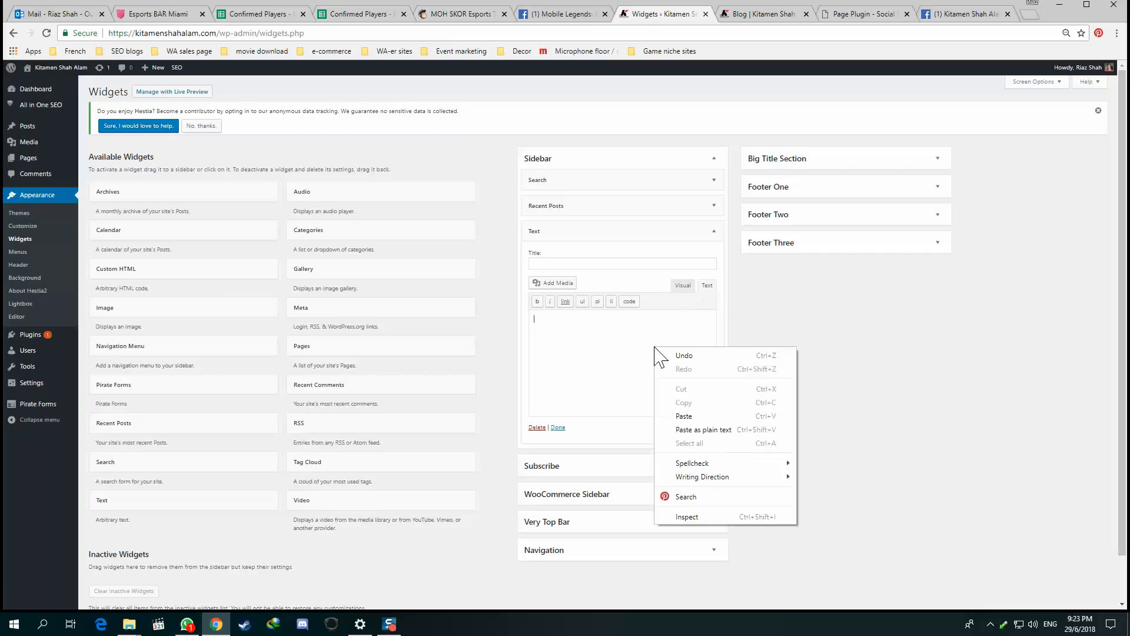
click(684, 416)
click(704, 429)
Step: Reload the site's Blog page to check the Facebook plugin in the sidebar
click(759, 14)
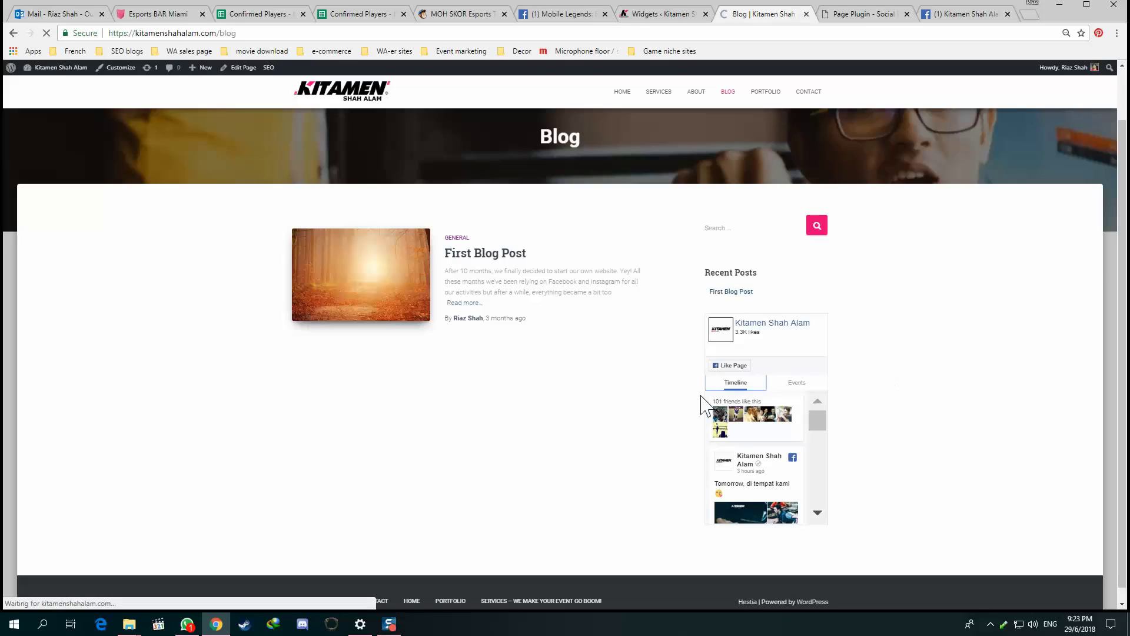
key(F5)
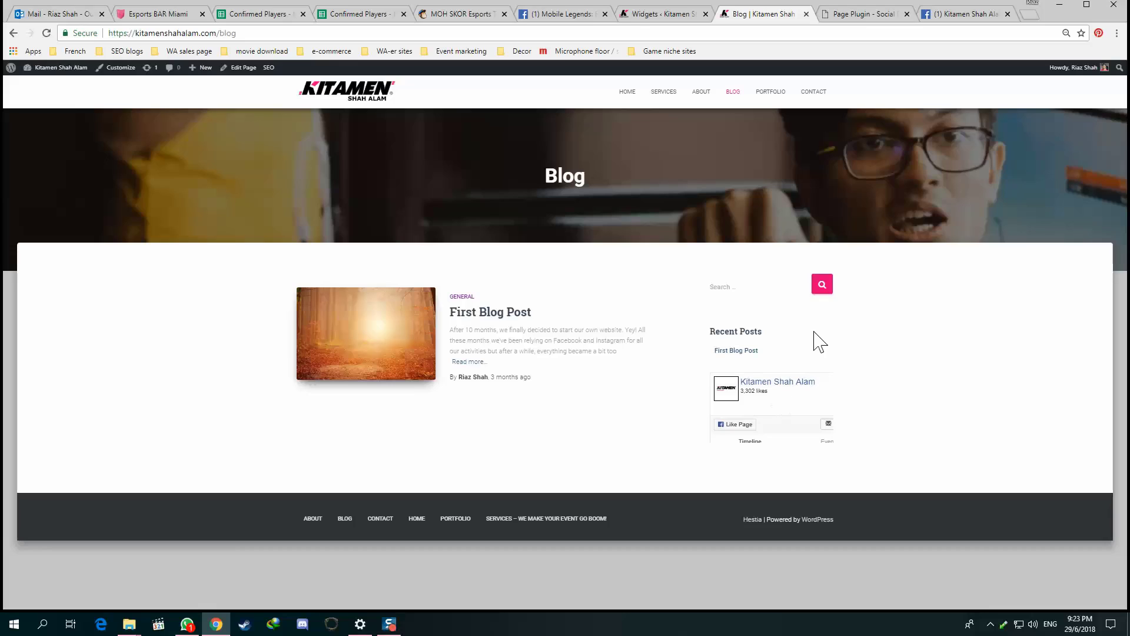
Step: Return to the Facebook Page Plugin configurator and close the embed code dialog
click(860, 15)
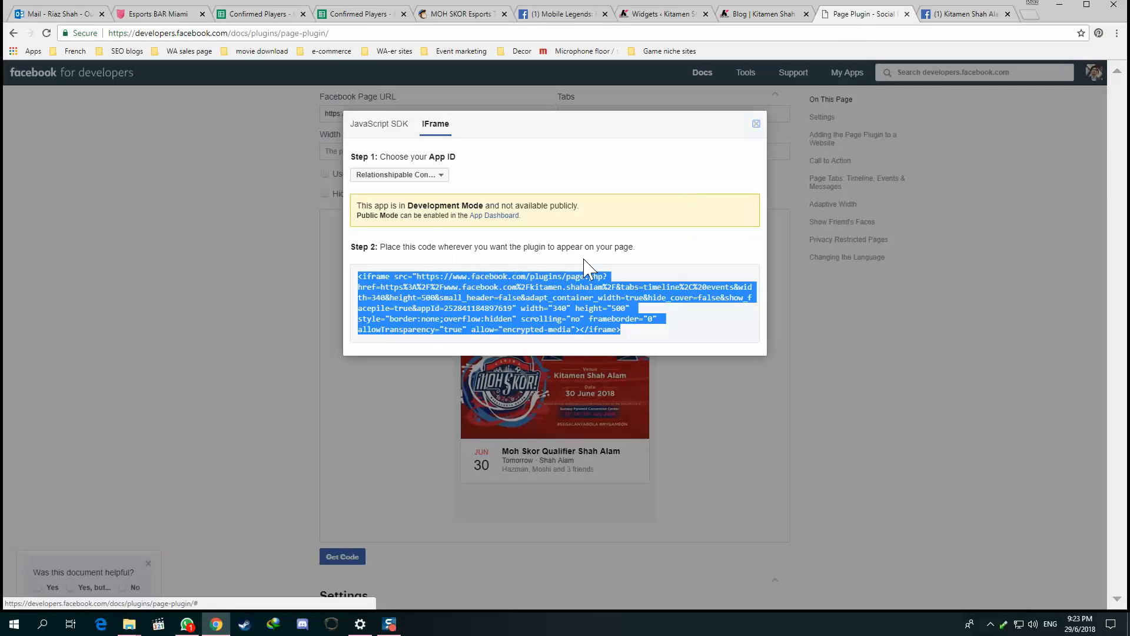
click(756, 123)
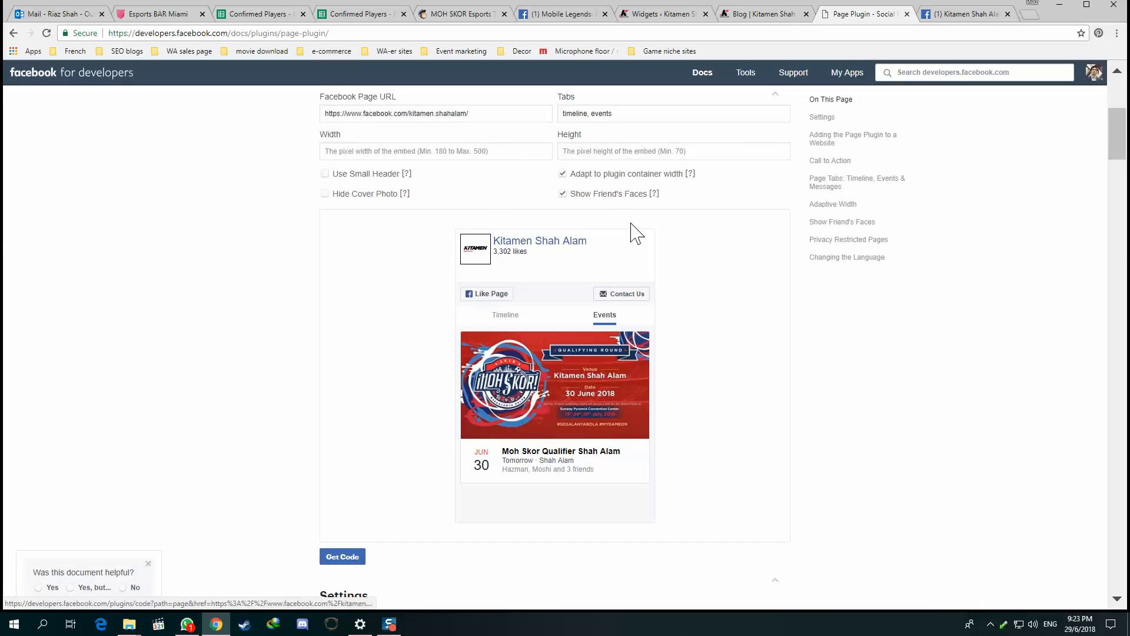
scroll(530, 291, up, 3)
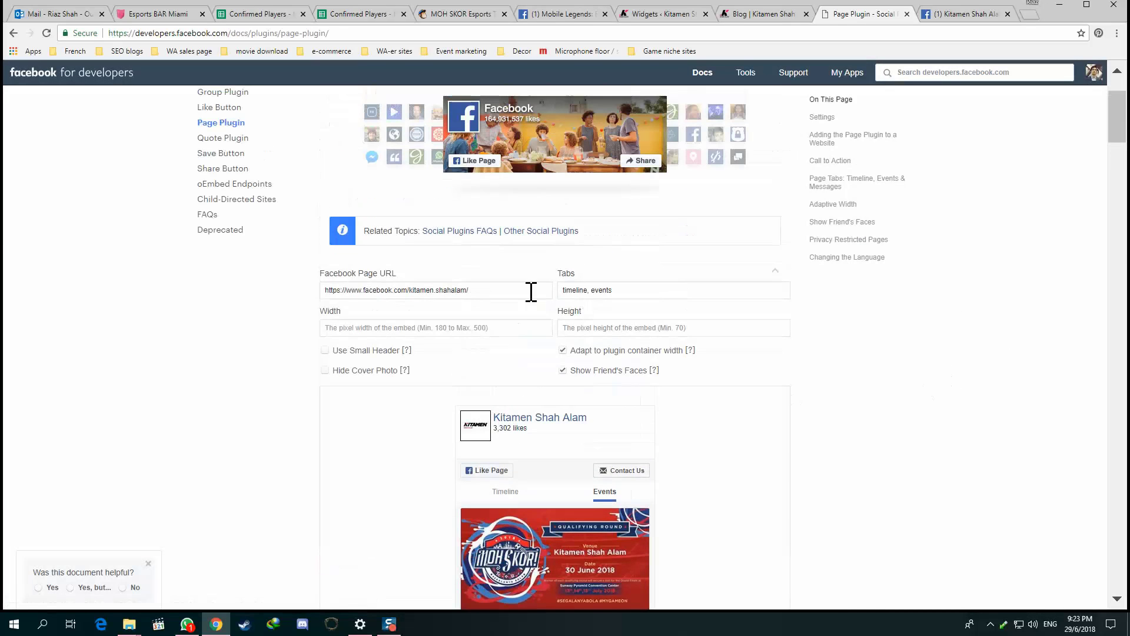
Step: Inspect the Recent Posts area of the Blog page's sidebar to read its width in pixels, and close the inspector
click(763, 15)
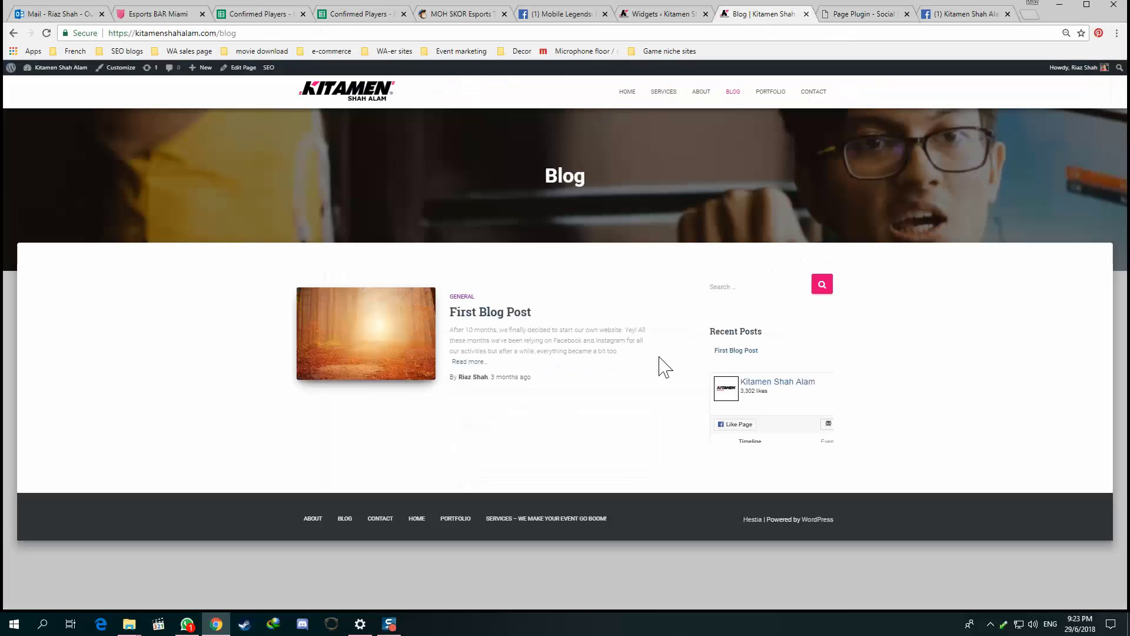
right_click(777, 343)
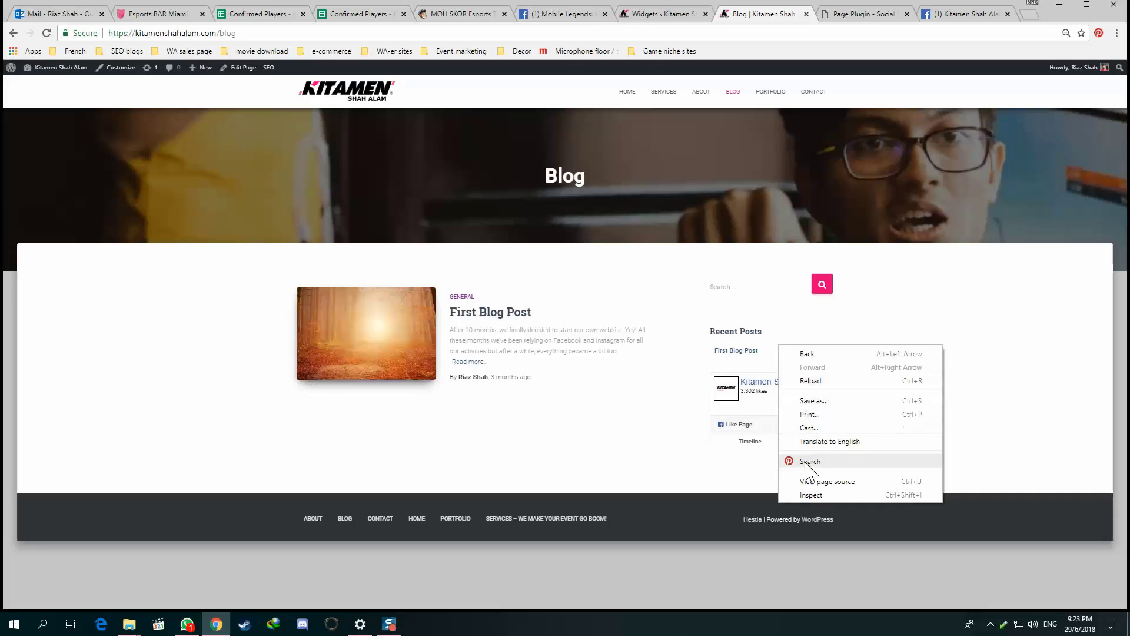
click(816, 497)
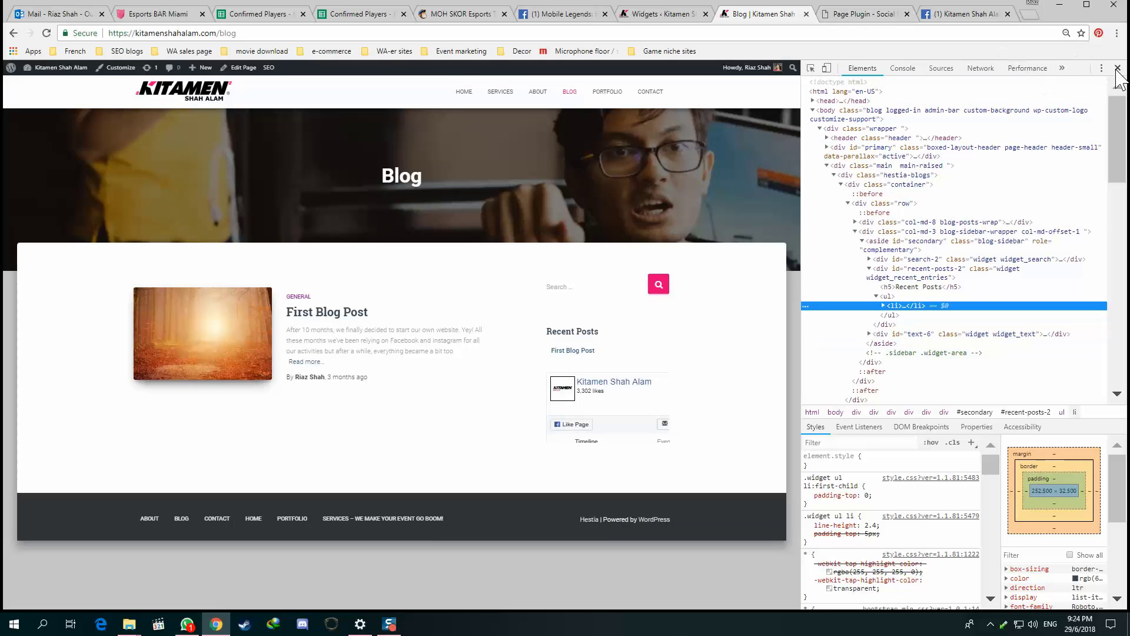
click(1118, 69)
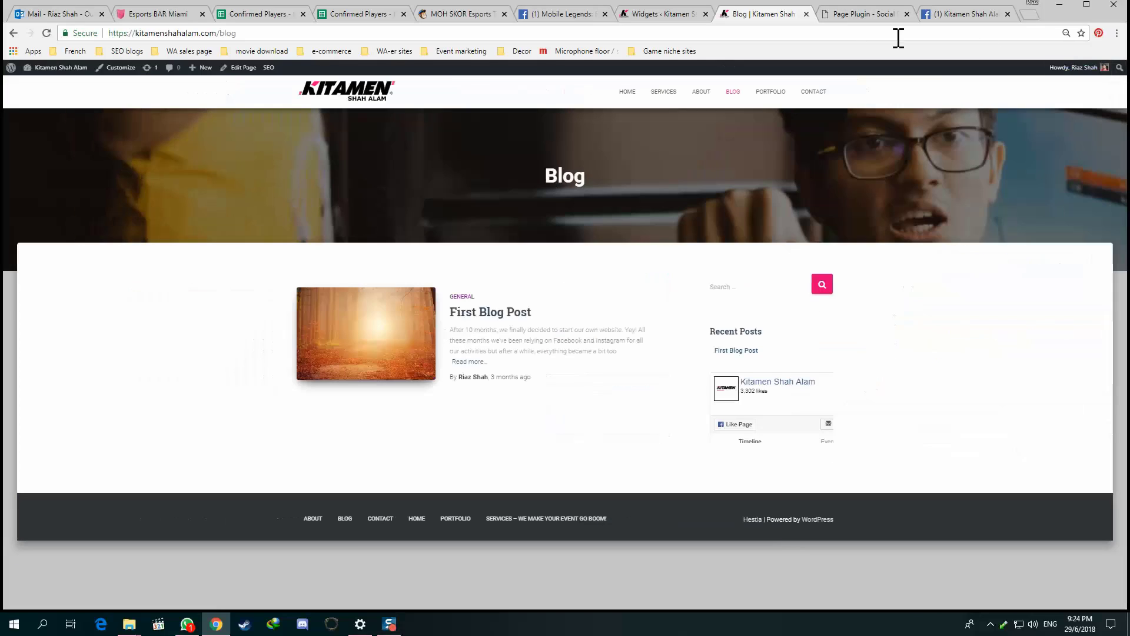
Step: Set the Page Plugin's width to 262 and its height to 450 in the Facebook configurator
click(845, 15)
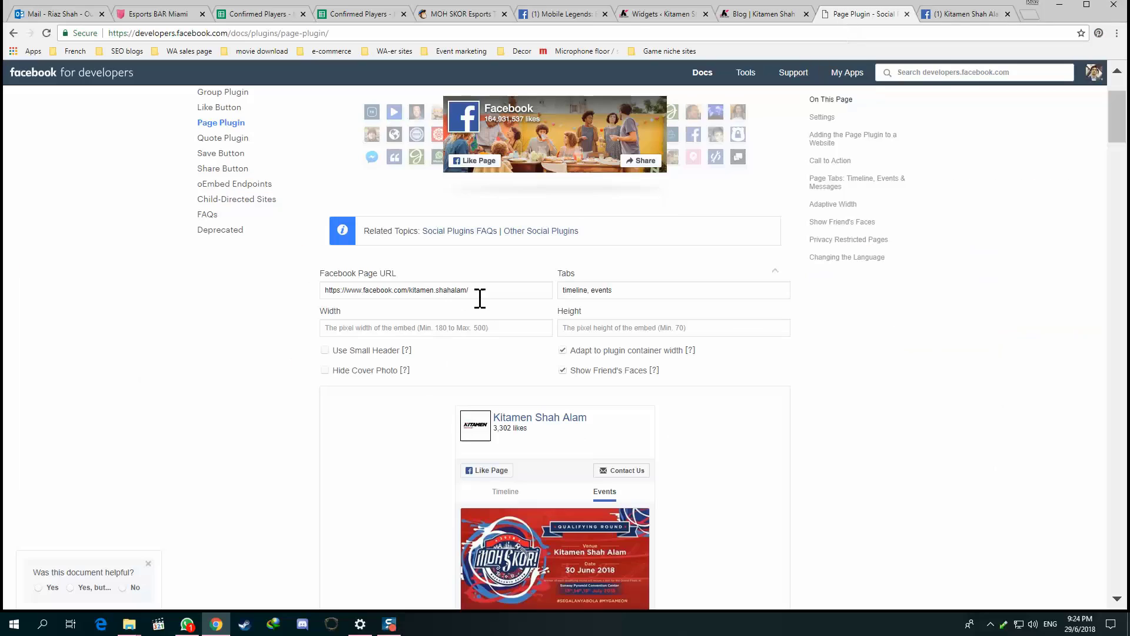
click(389, 328)
text(262)
click(656, 307)
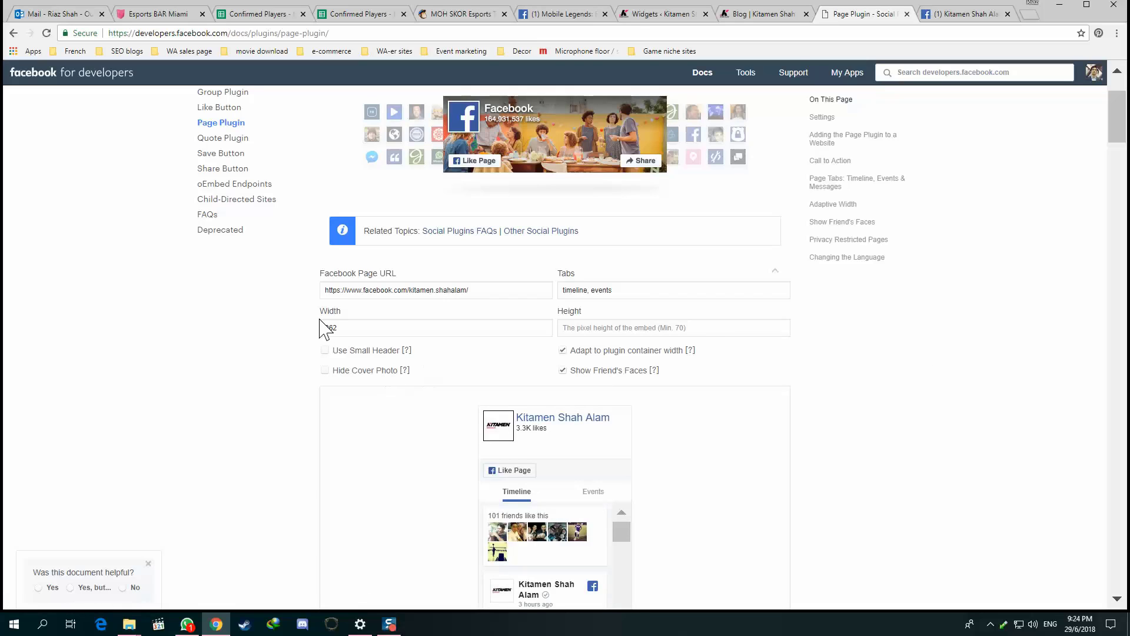
click(622, 327)
text(500)
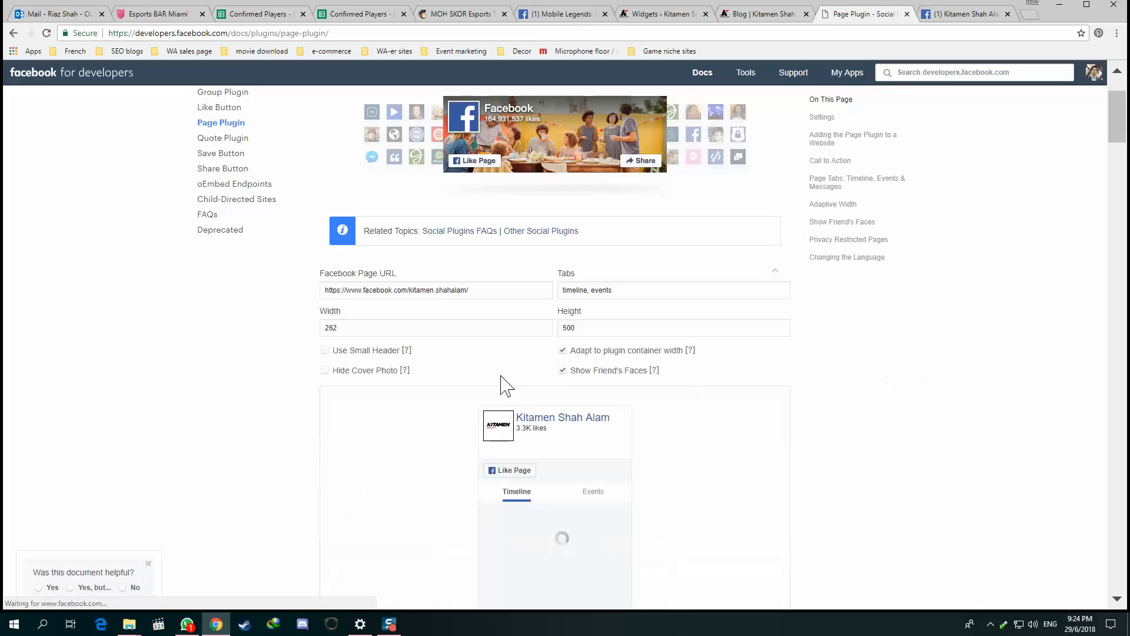
scroll(507, 372, down, 2)
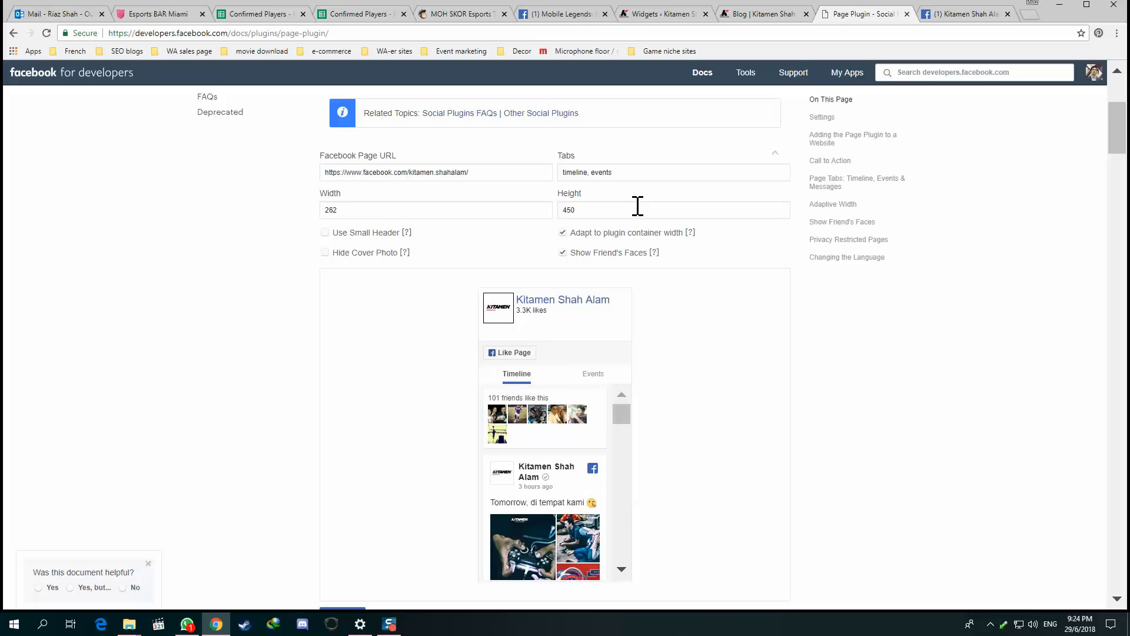
Step: Generate the resized plugin's embed code and copy the complete IFrame version
scroll(637, 236, down, 2)
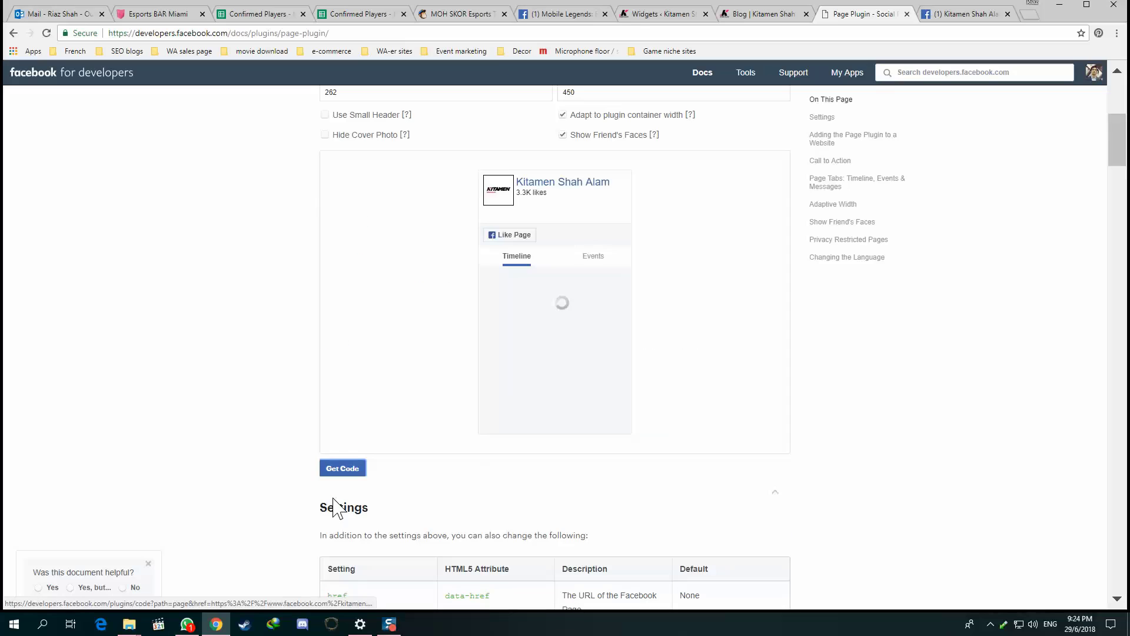
click(344, 466)
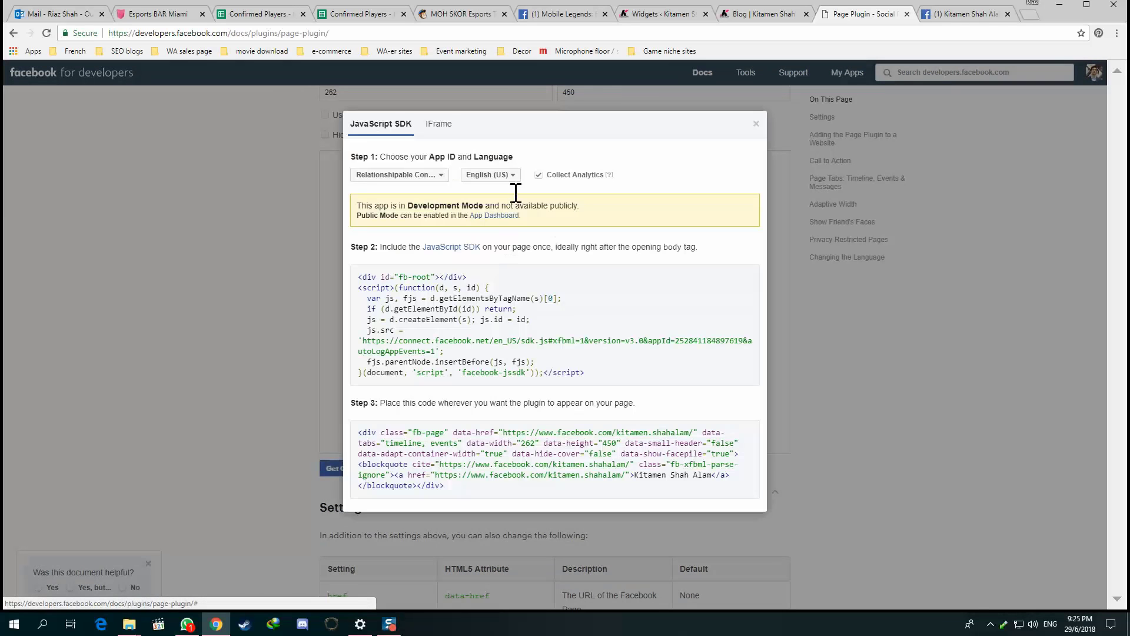
click(439, 124)
click(490, 327)
right_click(491, 324)
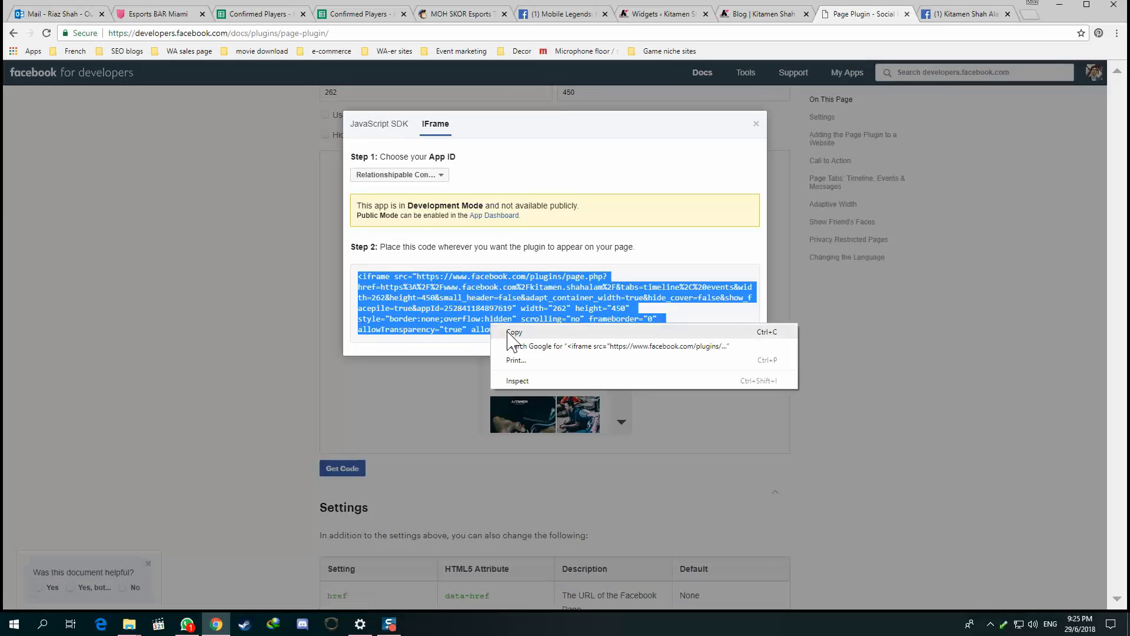
click(512, 333)
Step: Replace the code in the Sidebar's Text widget with the newly copied iframe code and save the widget
click(671, 14)
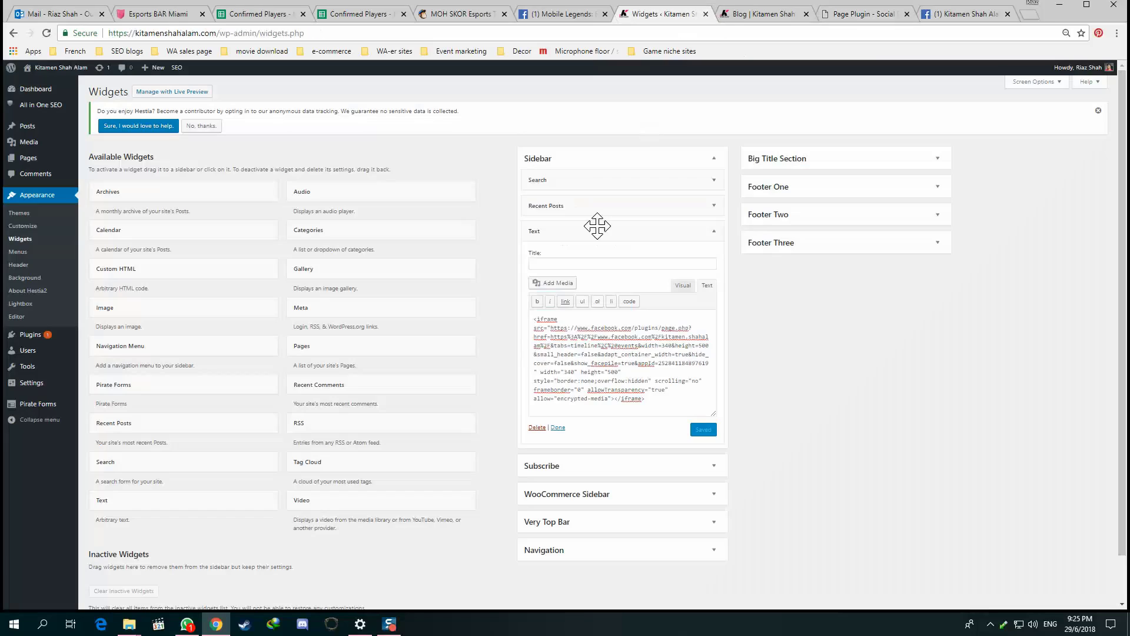
key(ctrl+a)
right_click(603, 372)
click(646, 418)
Step: Reload the Blog page and check the width and height of the Facebook plugin in the sidebar
click(786, 17)
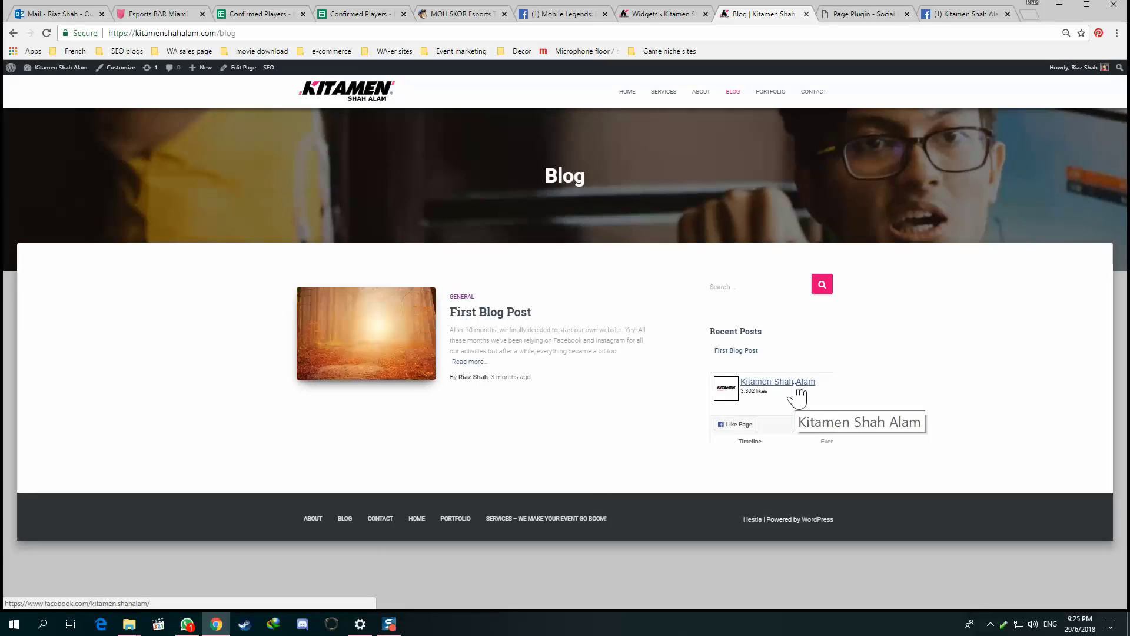
key(F5)
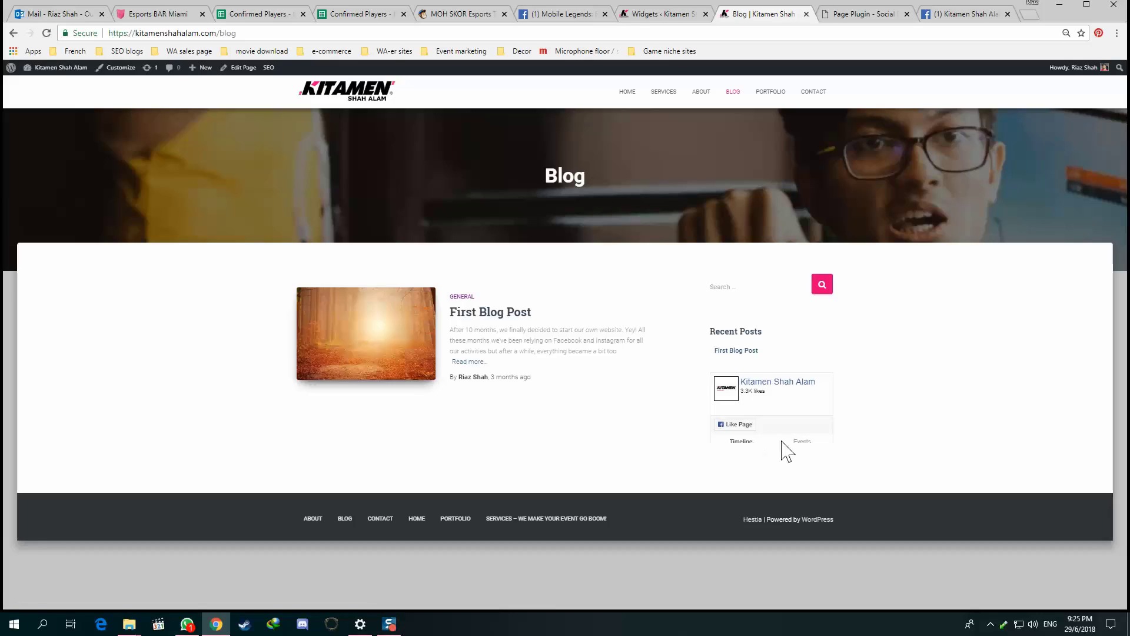
click(782, 439)
click(767, 439)
Step: Copy the whole iframe code from the Text widget and delete that widget from the Sidebar area
click(654, 16)
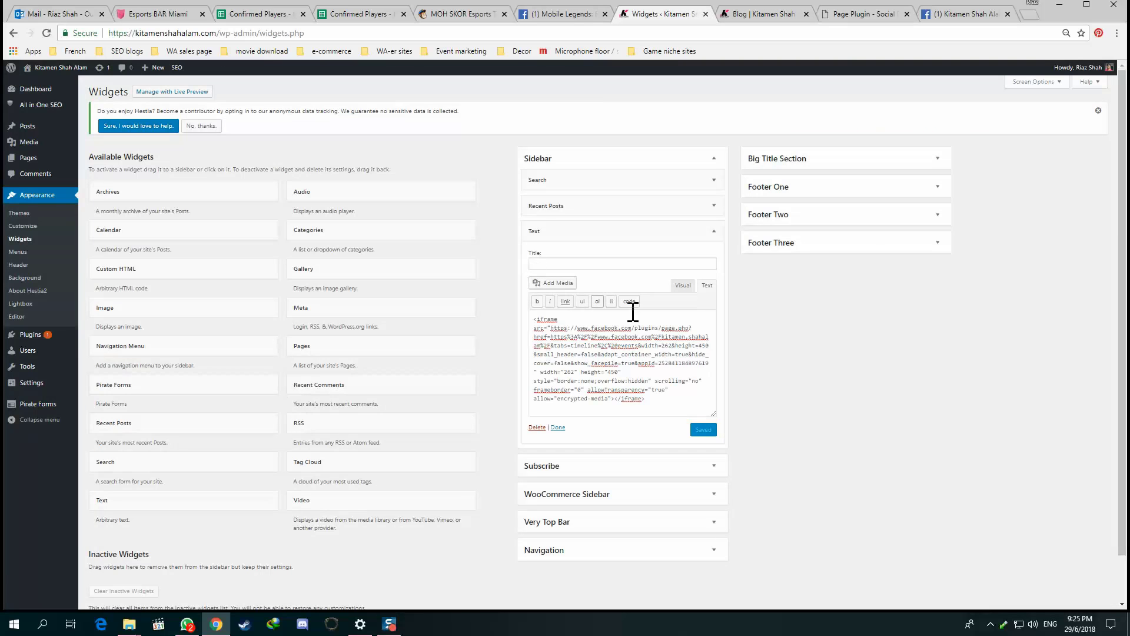
key(ctrl+a)
right_click(645, 351)
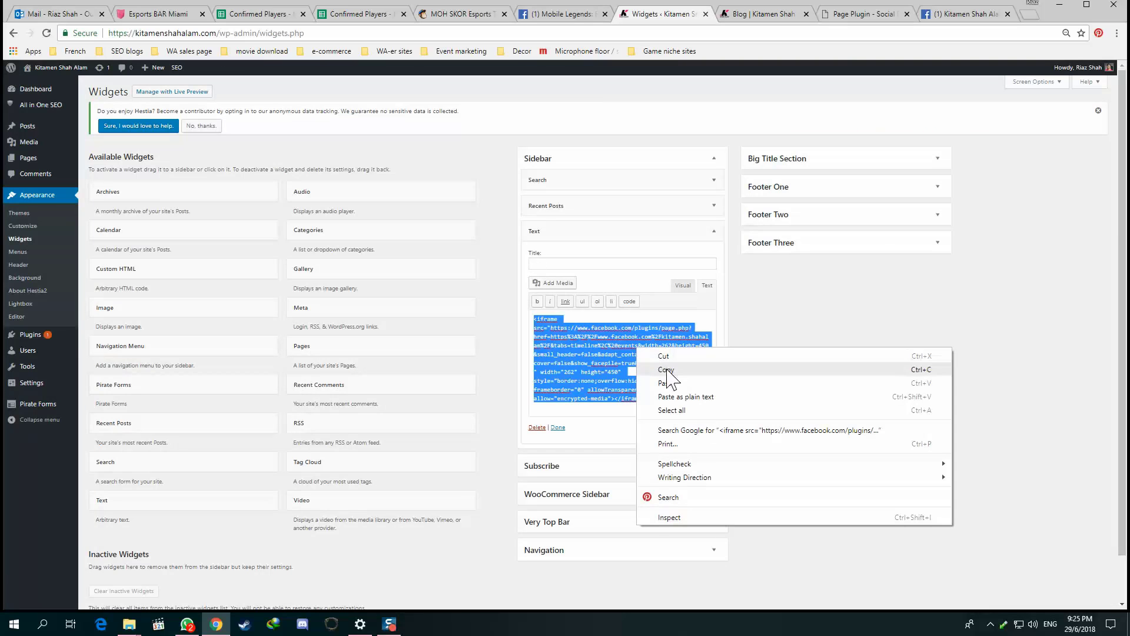
click(667, 368)
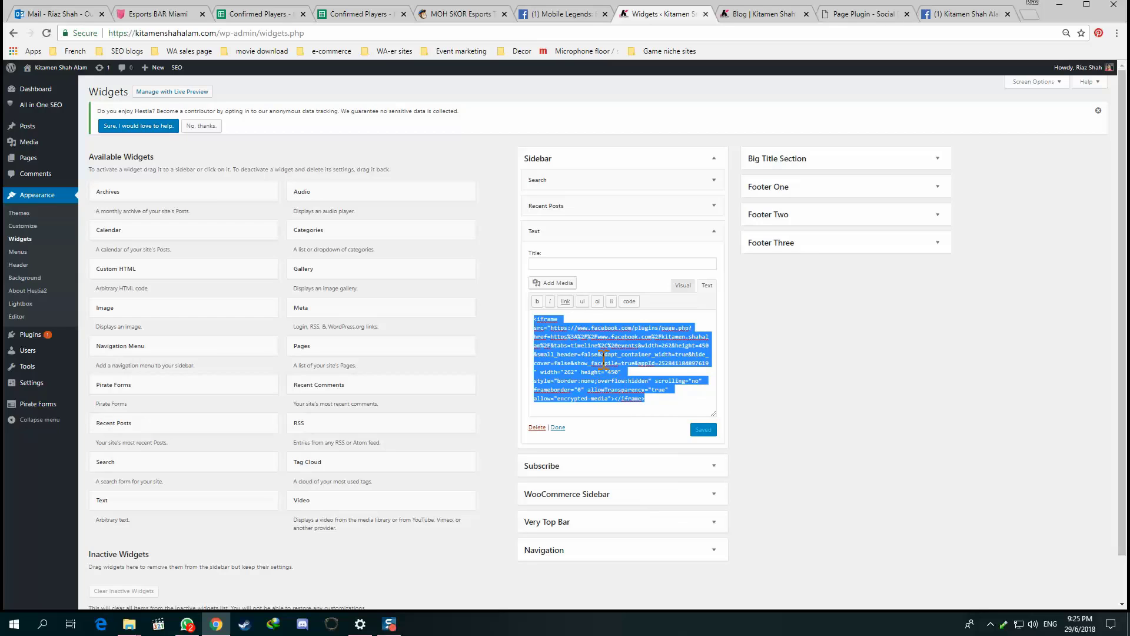
click(713, 232)
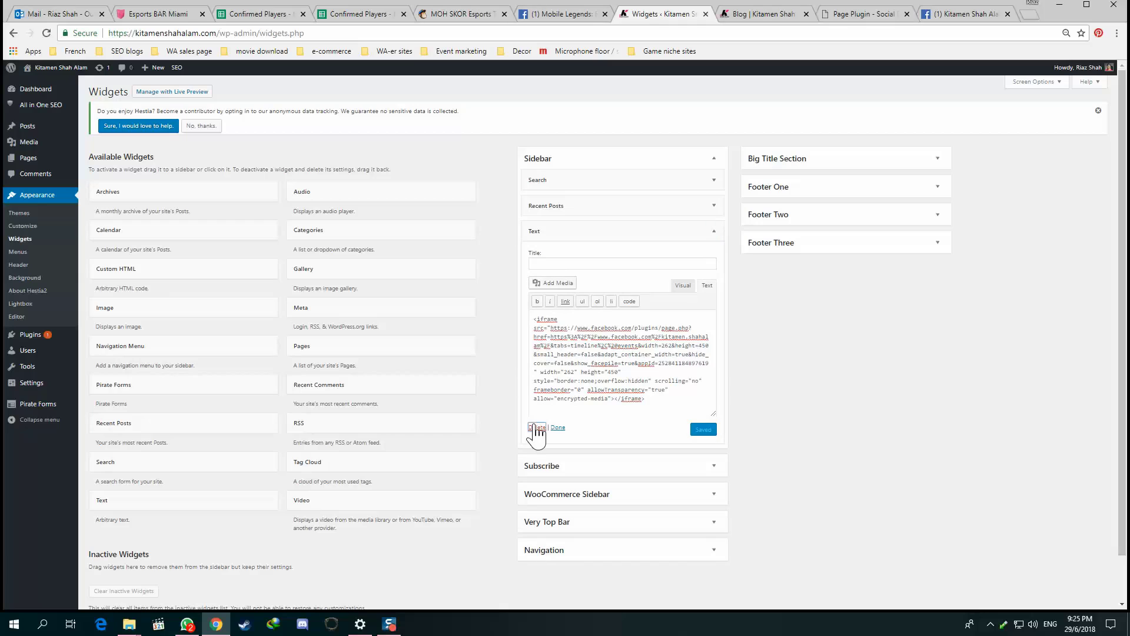
click(536, 428)
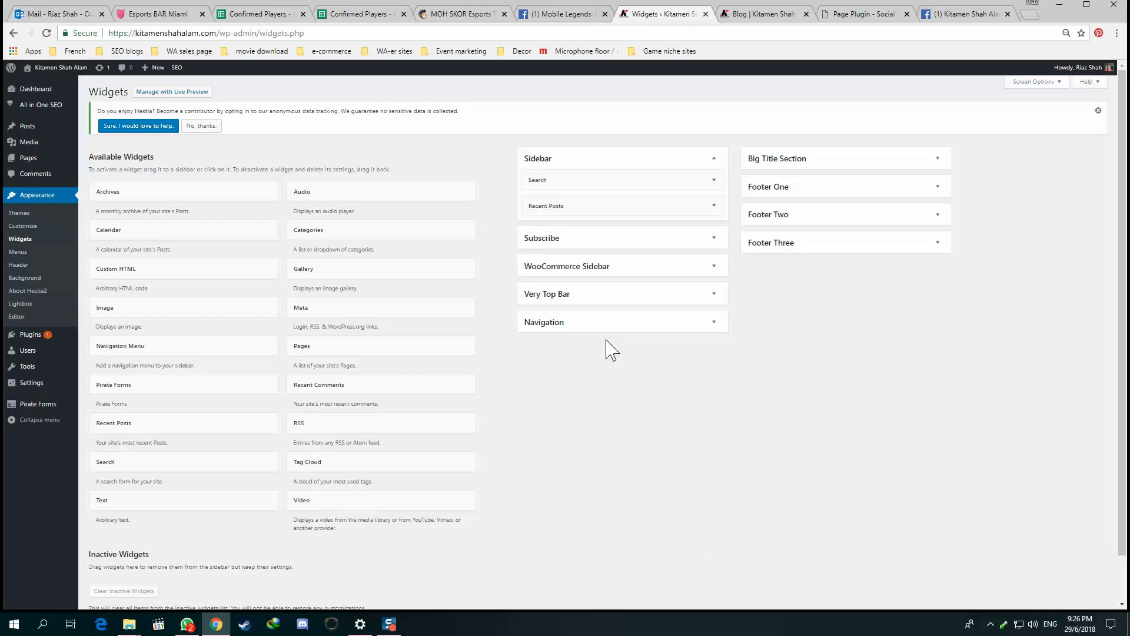
Step: Add a Custom HTML widget below Recent Posts in the Sidebar area, paste the copied iframe code into it and try to save
drag(137, 270, 573, 230)
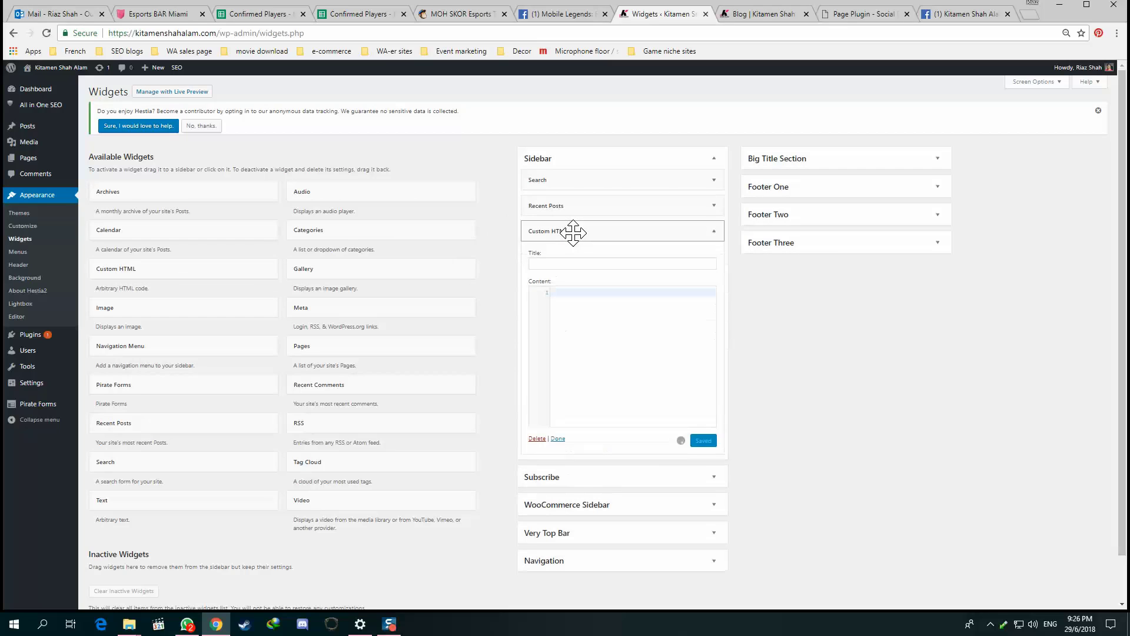
right_click(605, 327)
click(660, 316)
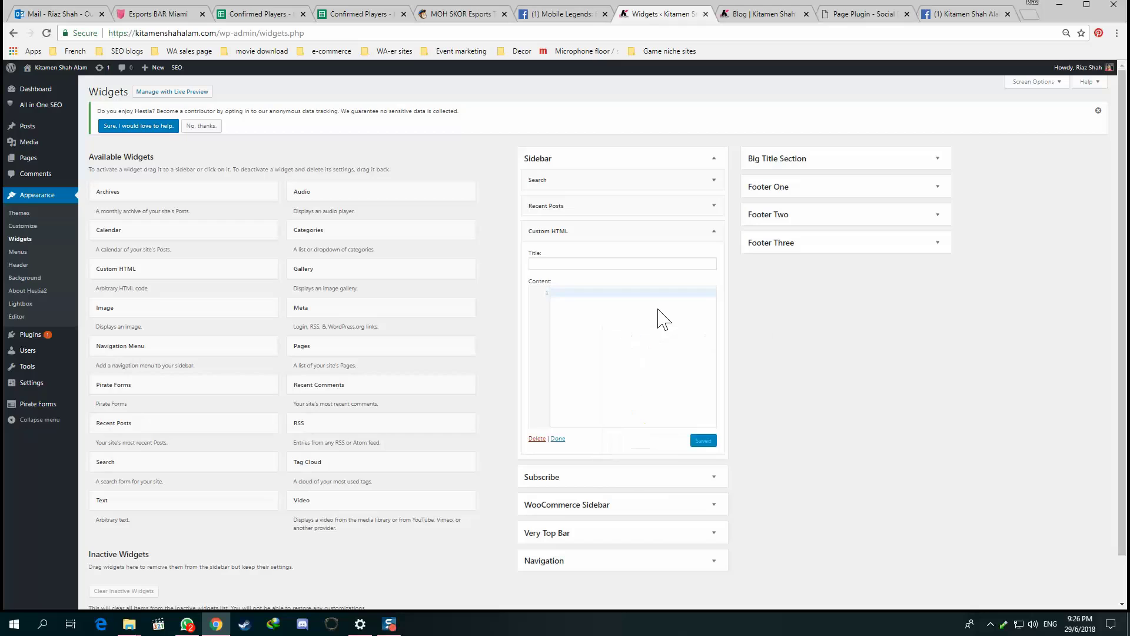
right_click(656, 309)
click(627, 360)
right_click(626, 361)
click(618, 331)
right_click(604, 332)
click(586, 325)
key(ctrl+v)
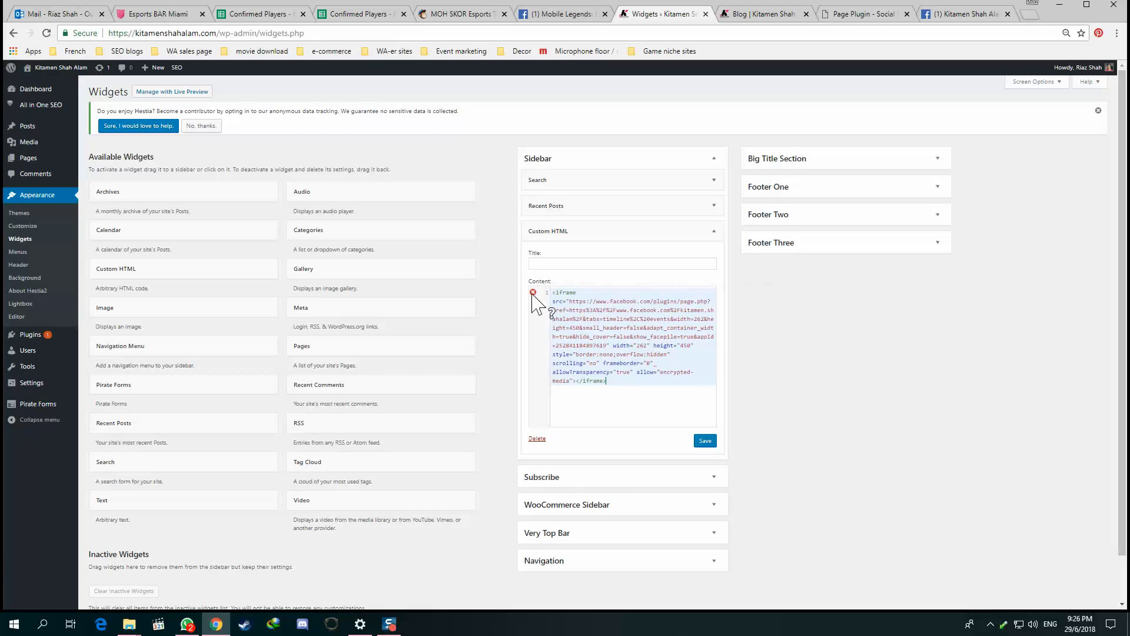
click(706, 443)
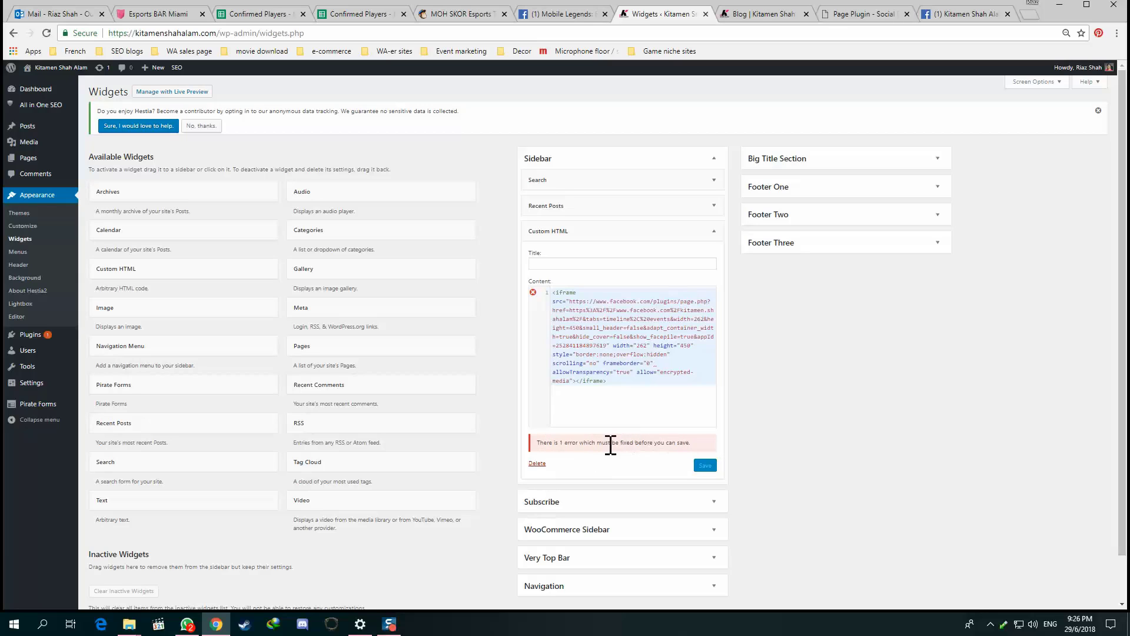
Step: Check the code error in the Custom HTML widget, change the allowTransparency attribute to lowercase allowtransparency, and save the widget
click(751, 15)
click(671, 15)
mouse_move(537, 295)
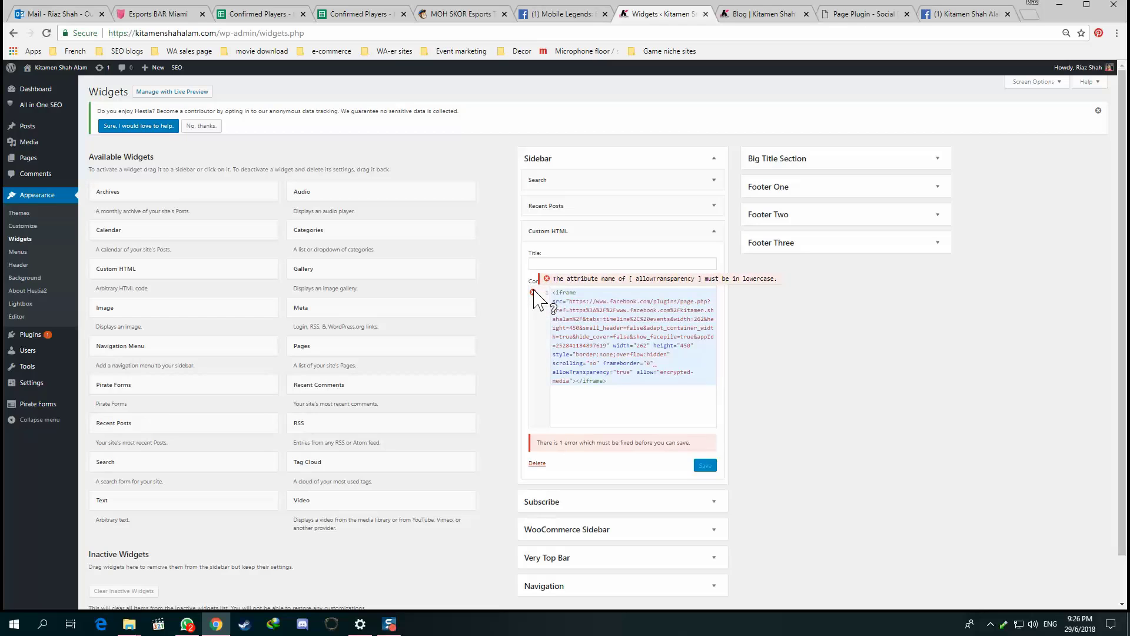
key(ctrl+a)
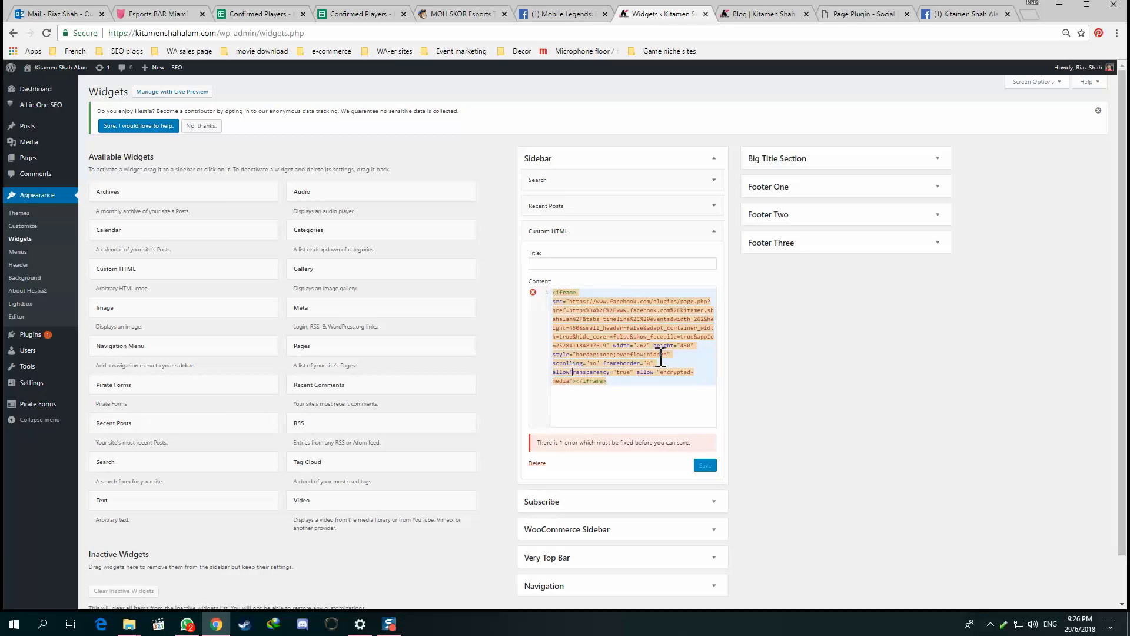
key(ctrl+v)
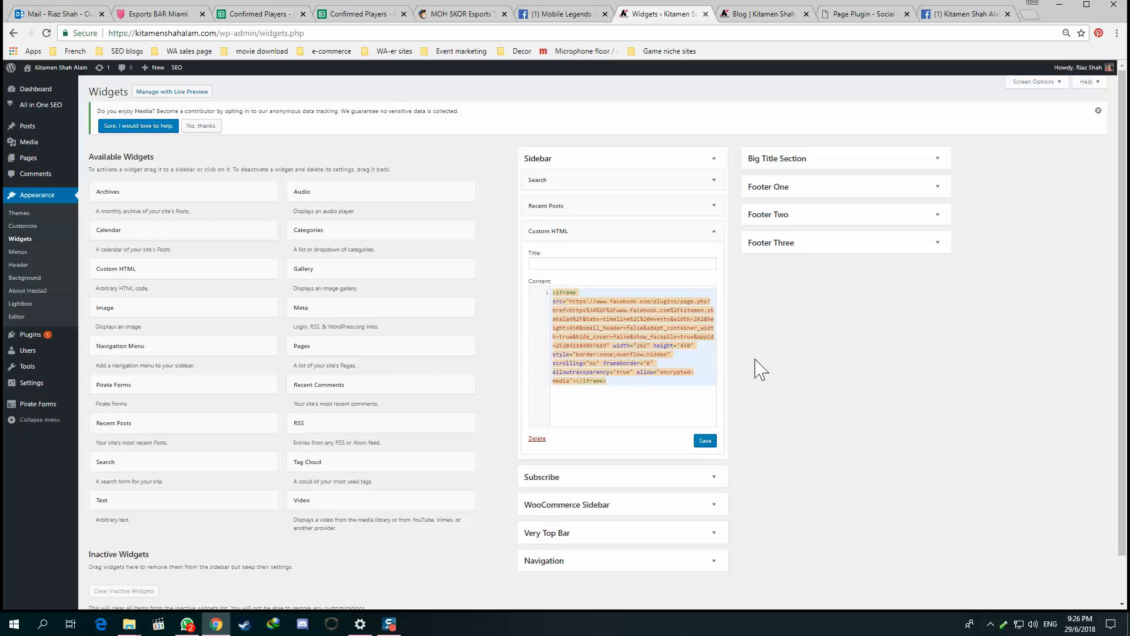
click(711, 442)
Step: Reload the Blog page, check the sidebar's Facebook plugin and its page link, and return to the Blog page
click(758, 14)
click(48, 33)
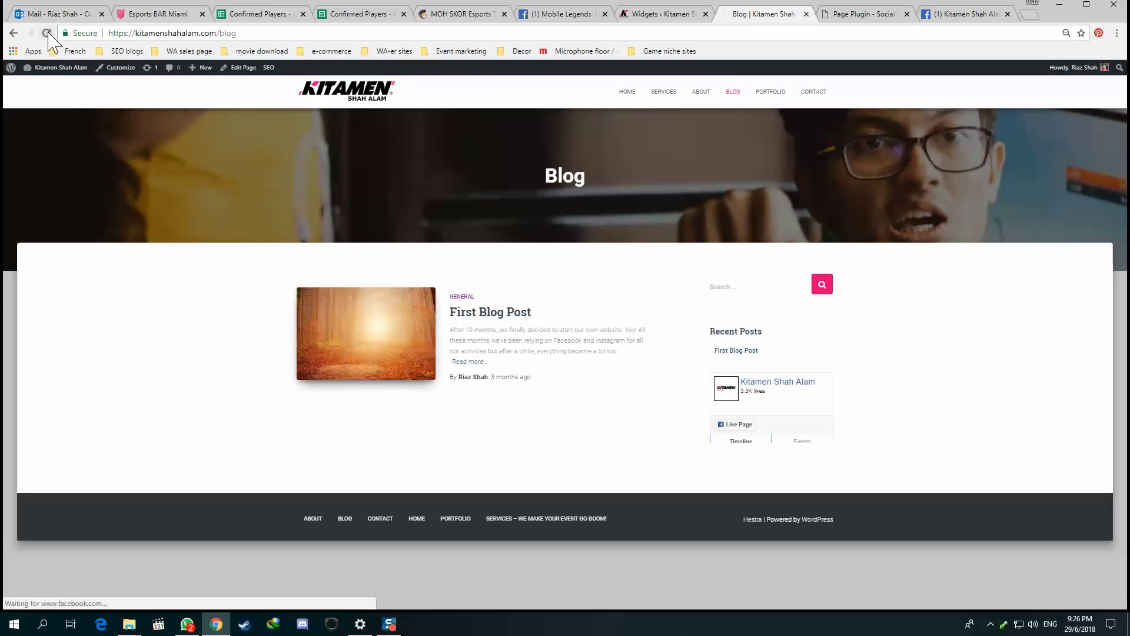
scroll(792, 399, down, 1)
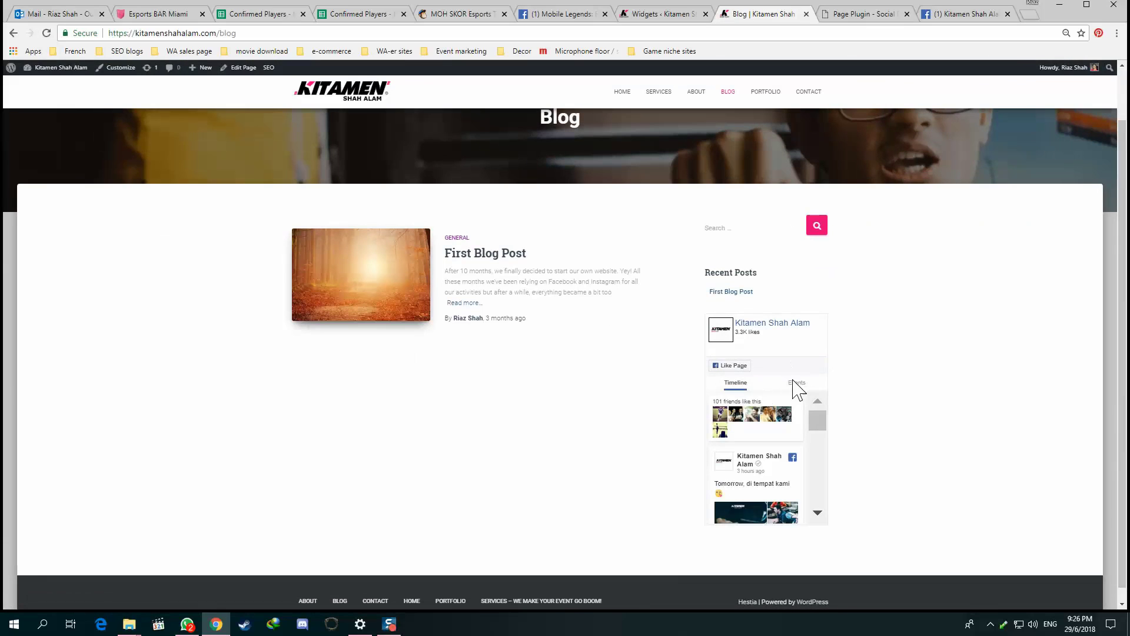
click(754, 386)
click(771, 325)
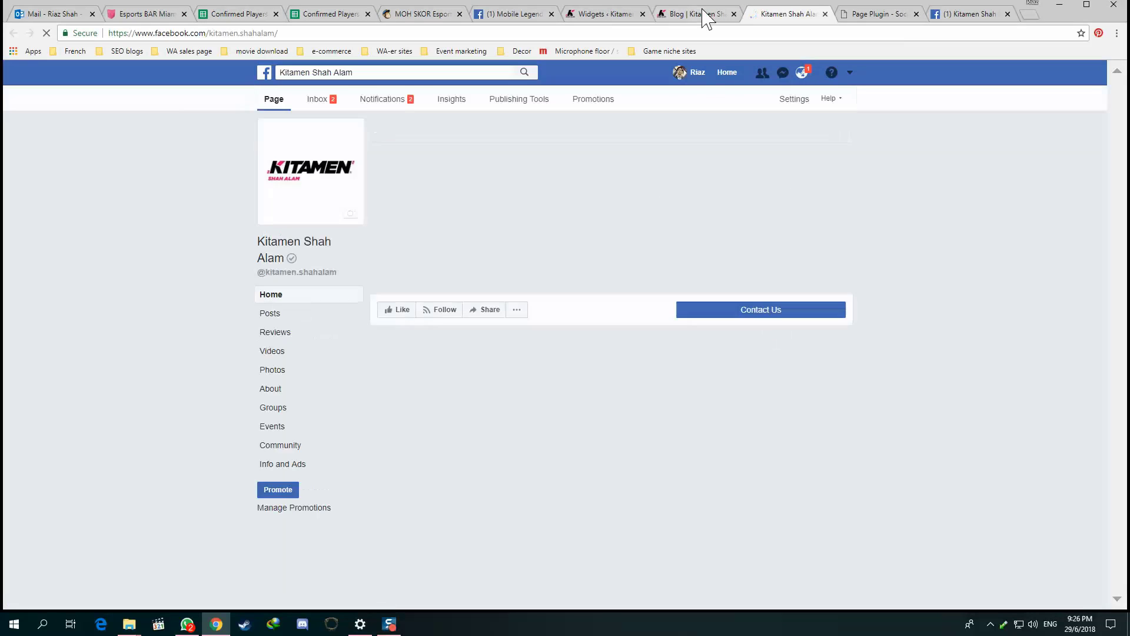
click(701, 14)
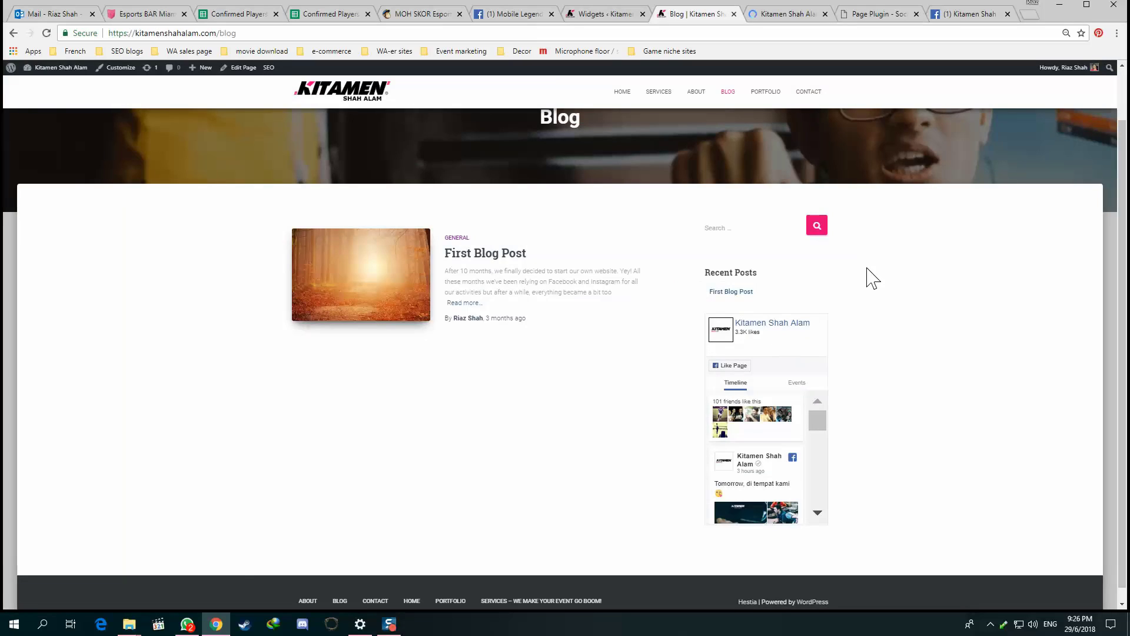